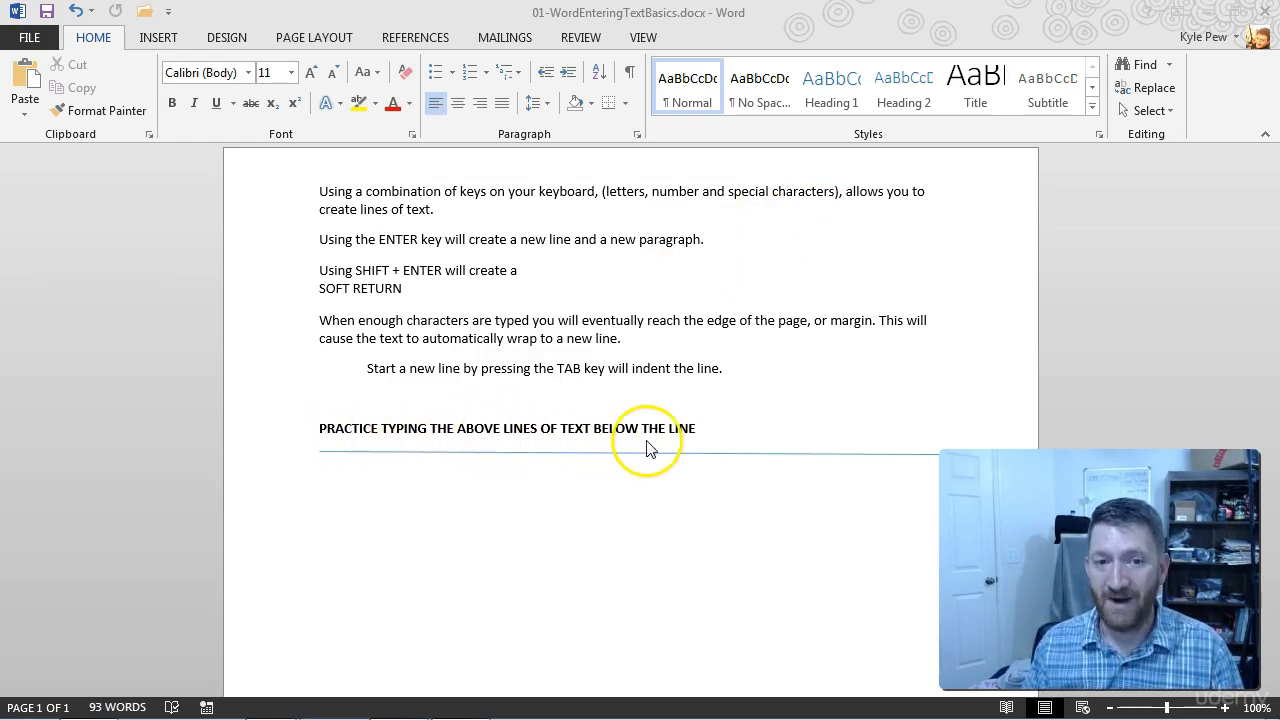
Enter the practice text "Using a combination of keys on your keyboard, 123456, @$." below the horizontal line.
left_click(417, 488)
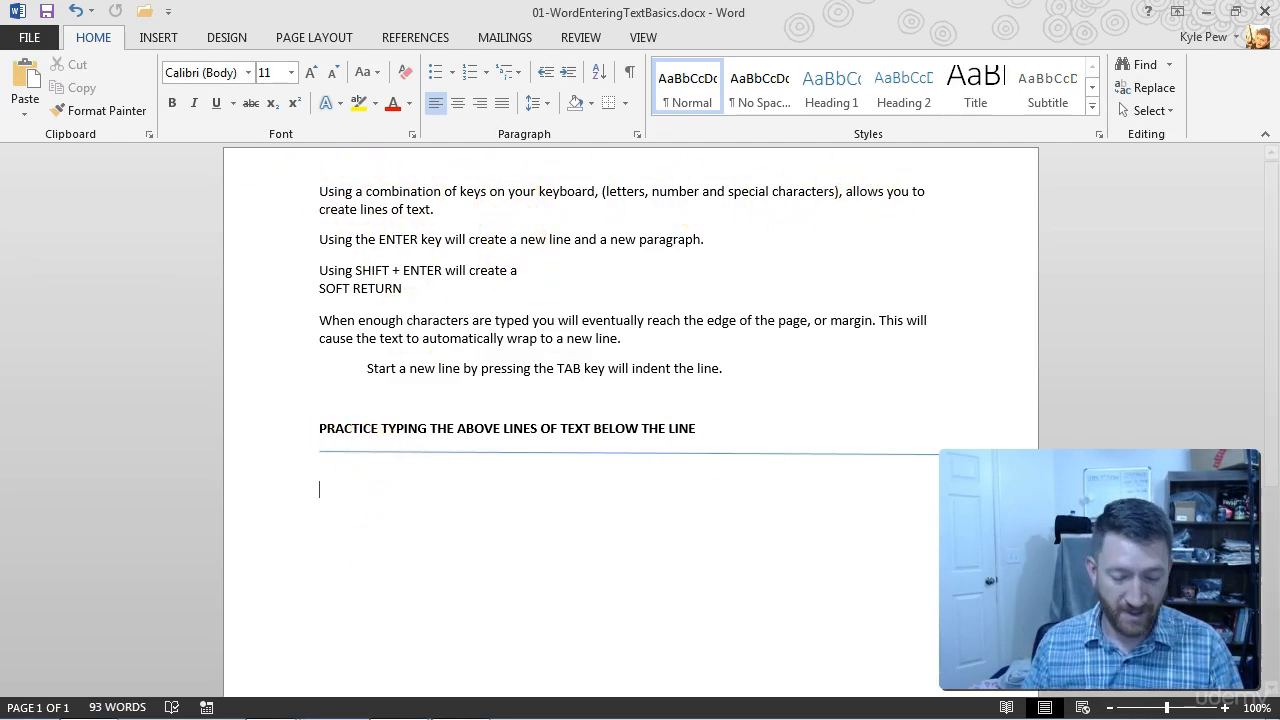
type("Usi")
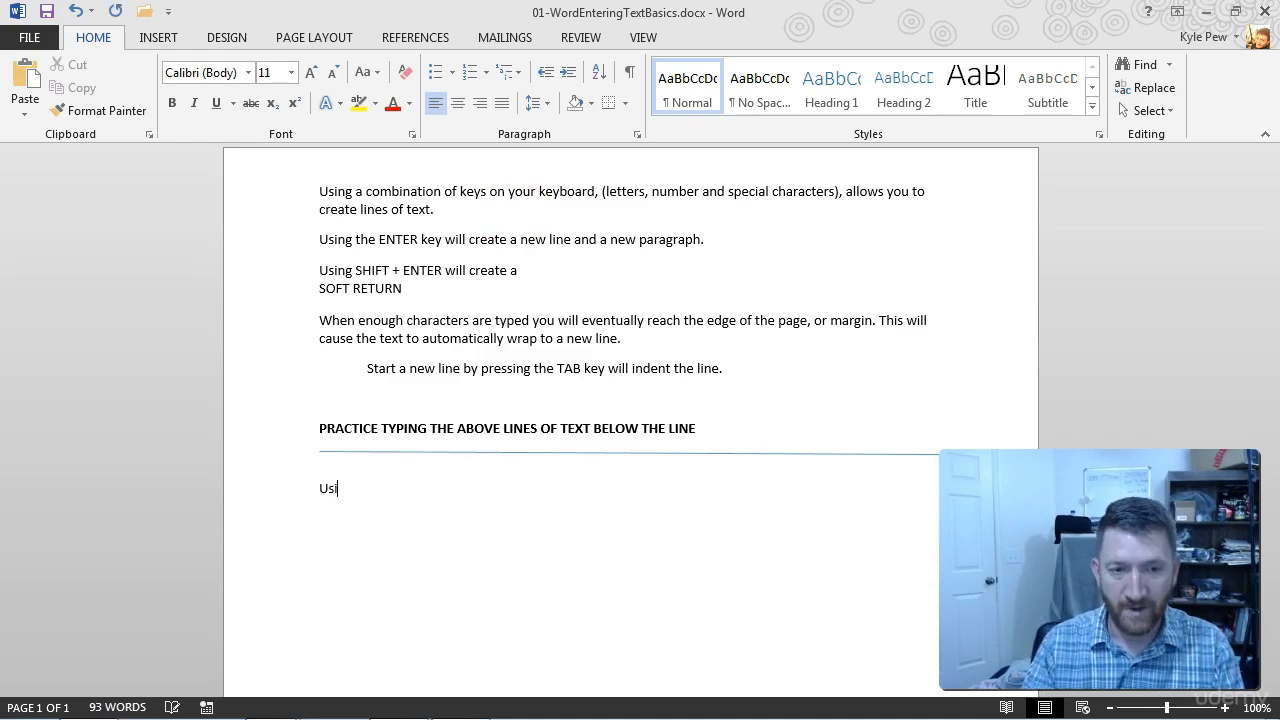
type("ng a combinat")
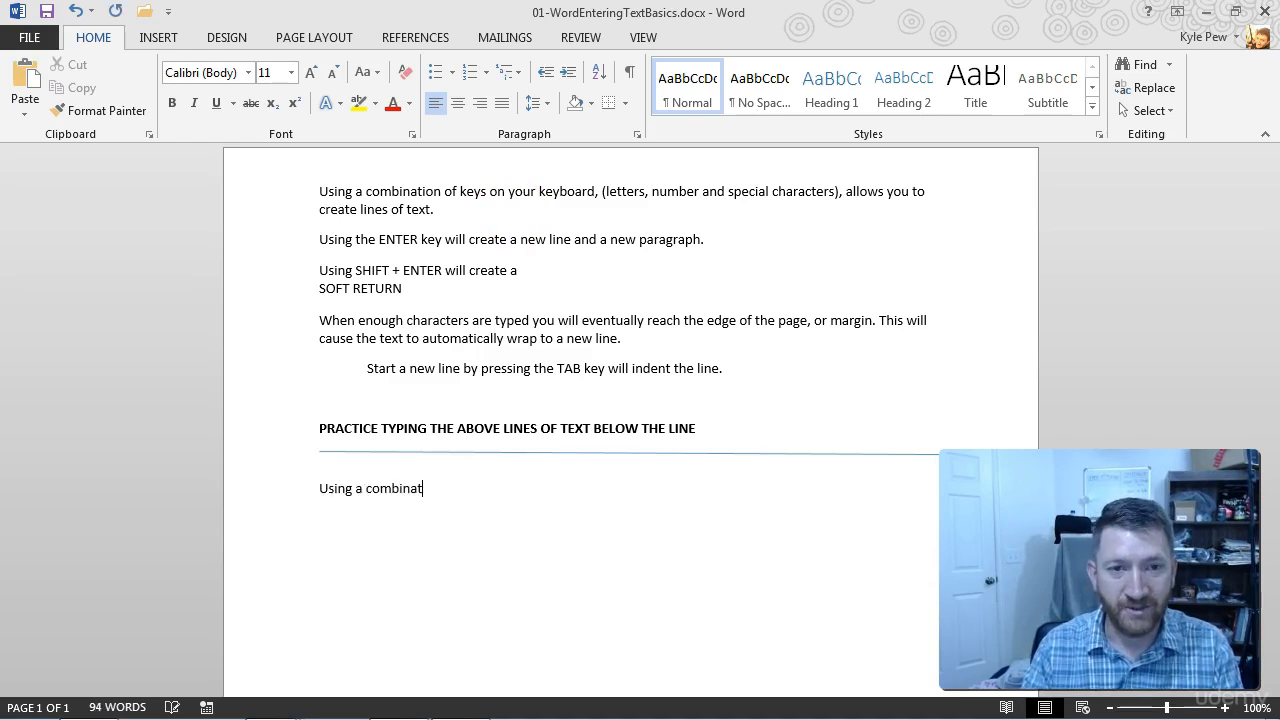
type("ion of keys on ")
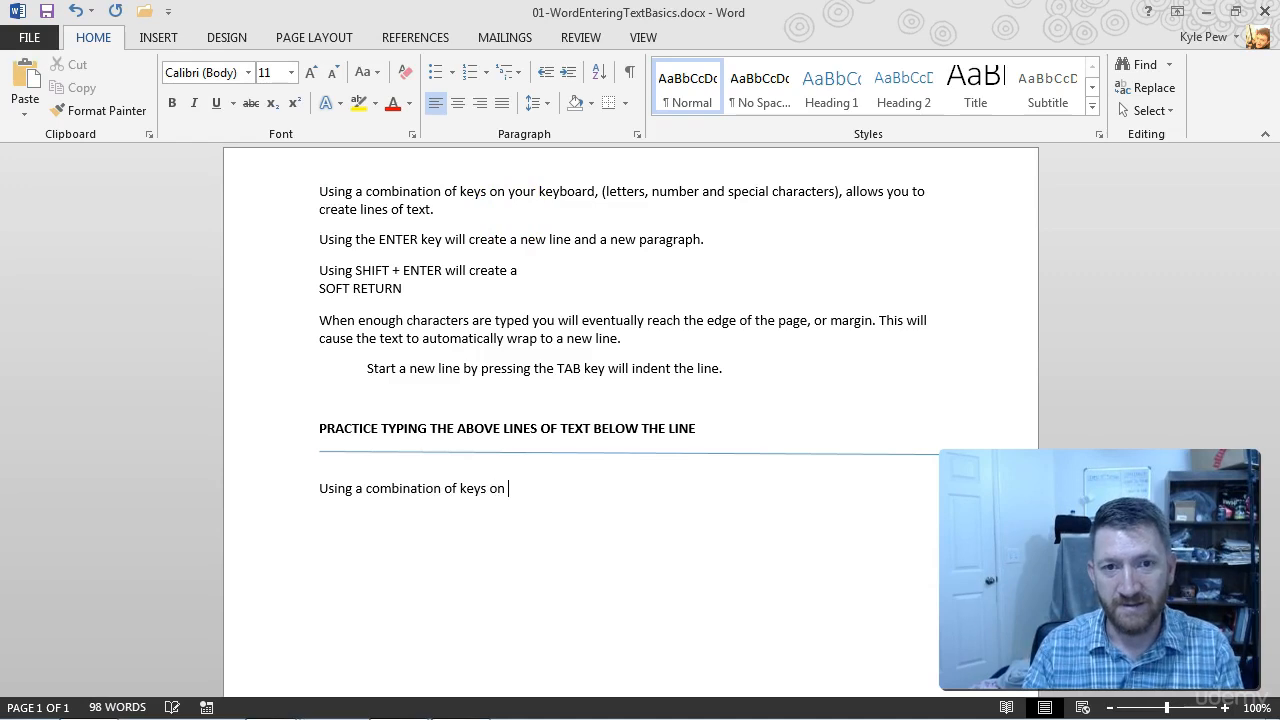
type("your keyboard,")
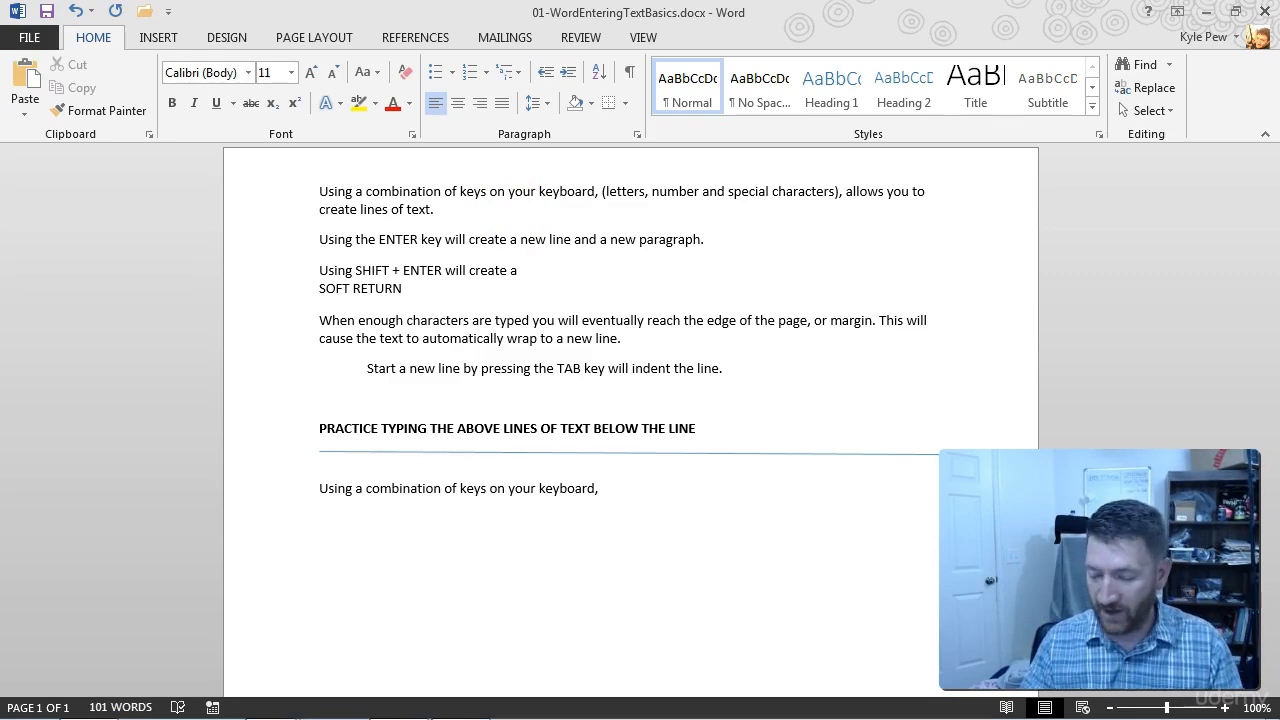
type(" 123456")
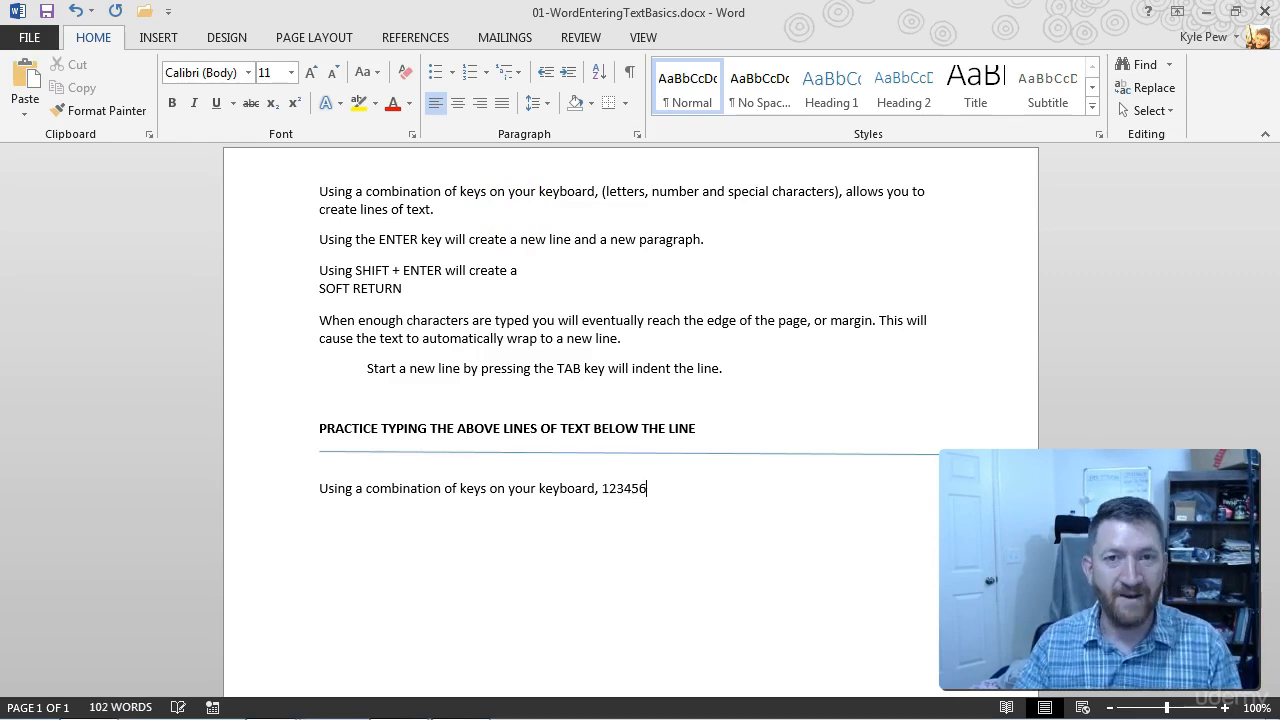
type(", ")
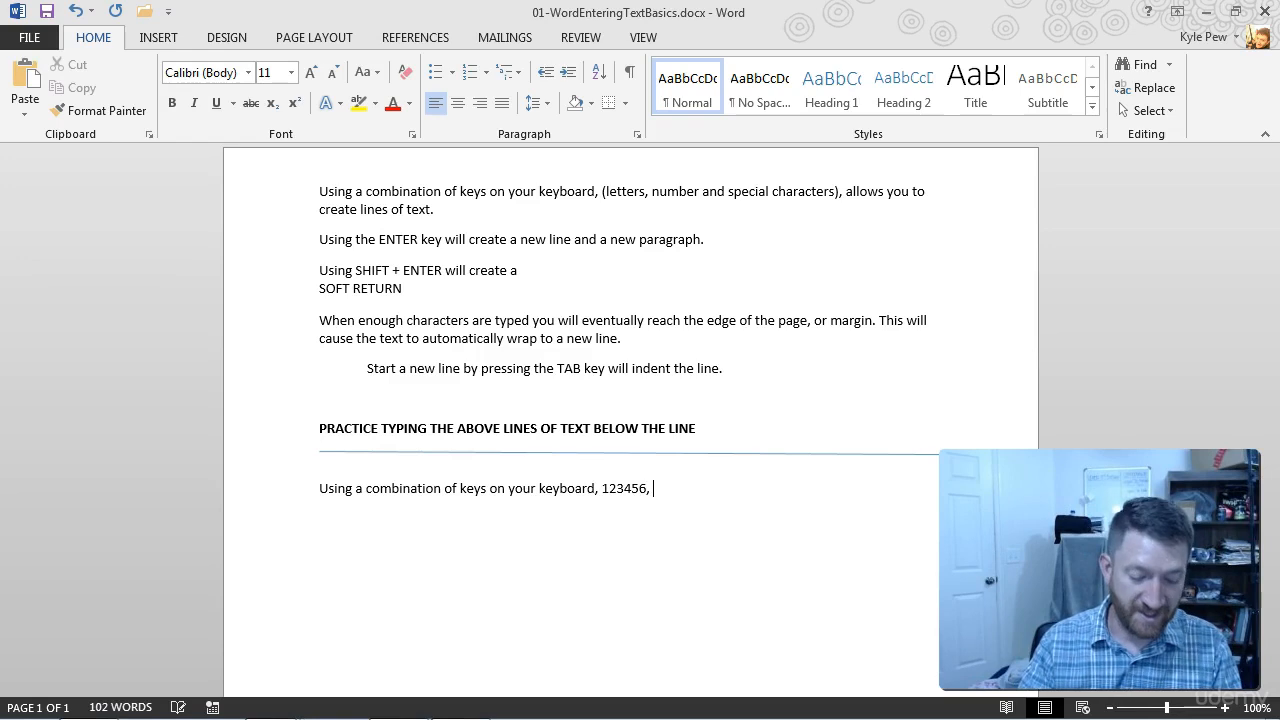
type("@")
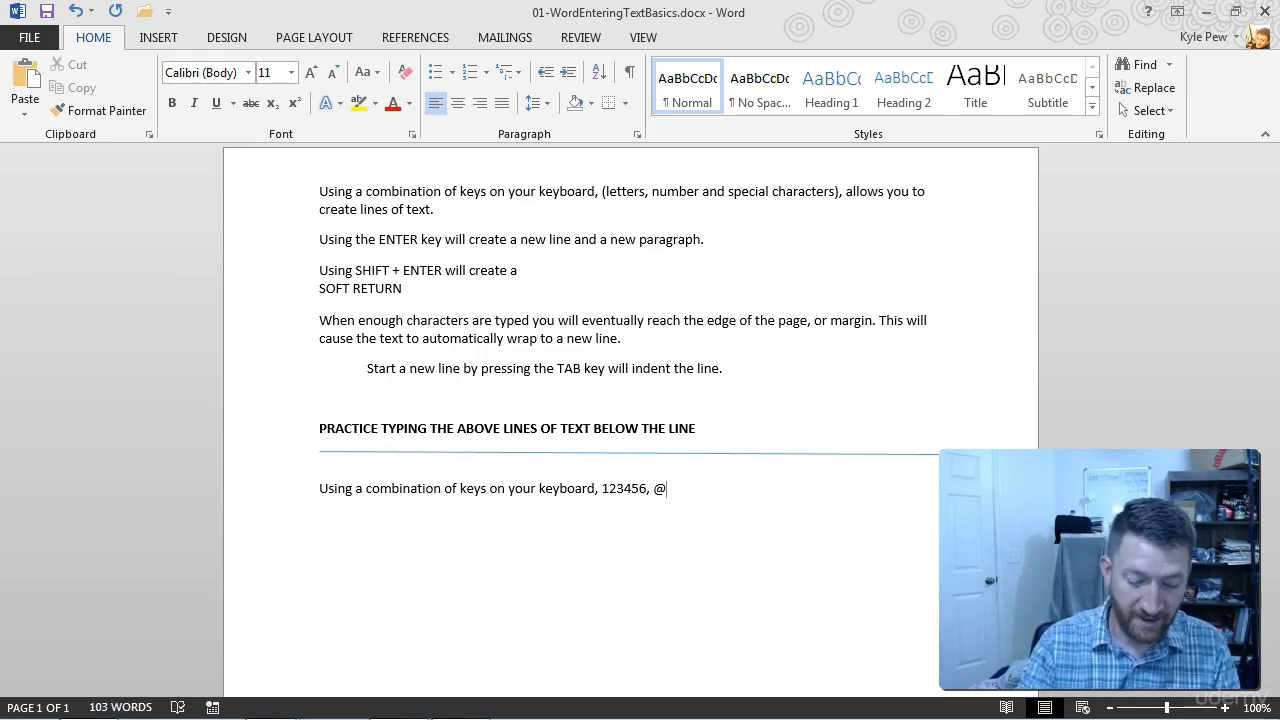
type("$.")
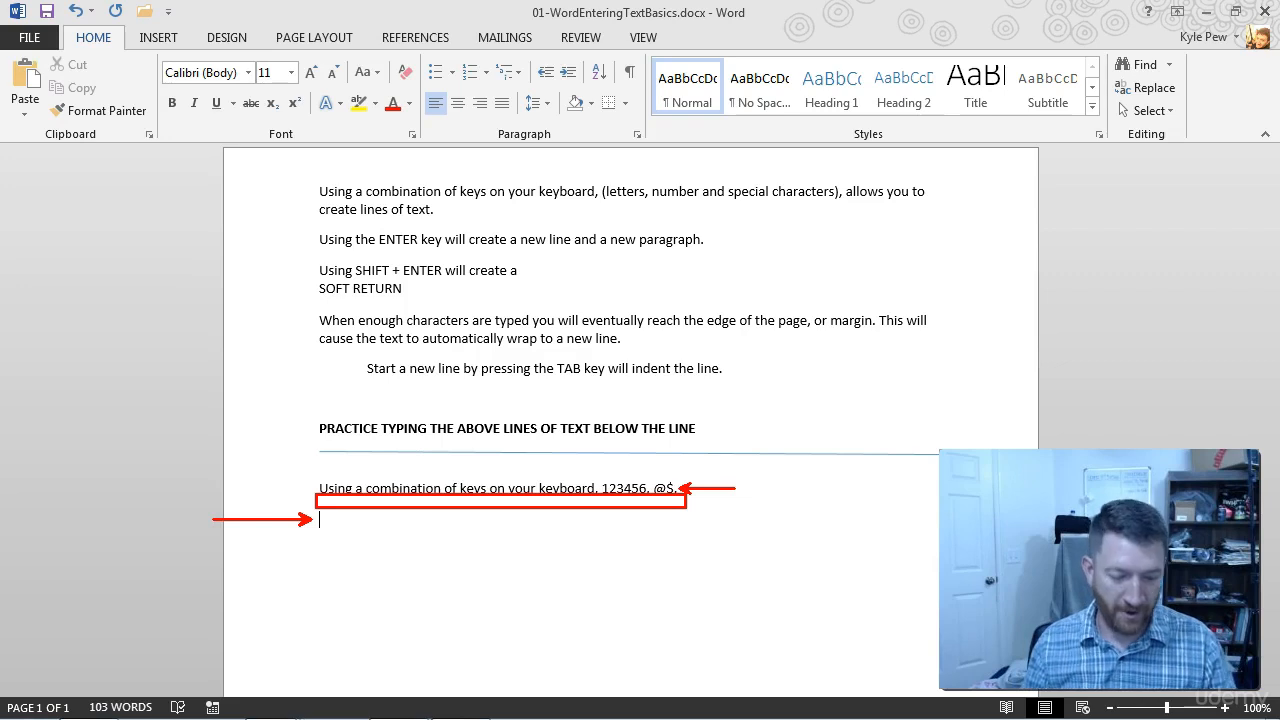
Add a second practice paragraph reading "Using the ENTER key will create a new line.".
key("Return")
type("U")
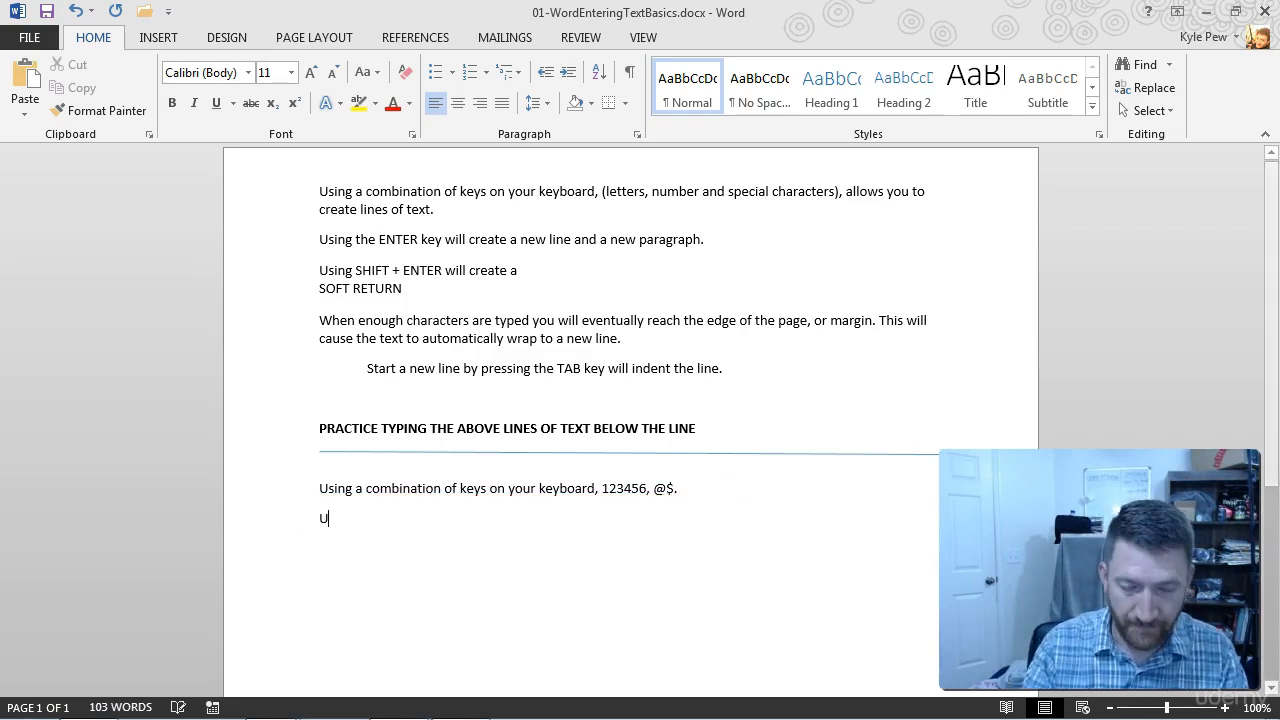
type("sing the ENTE")
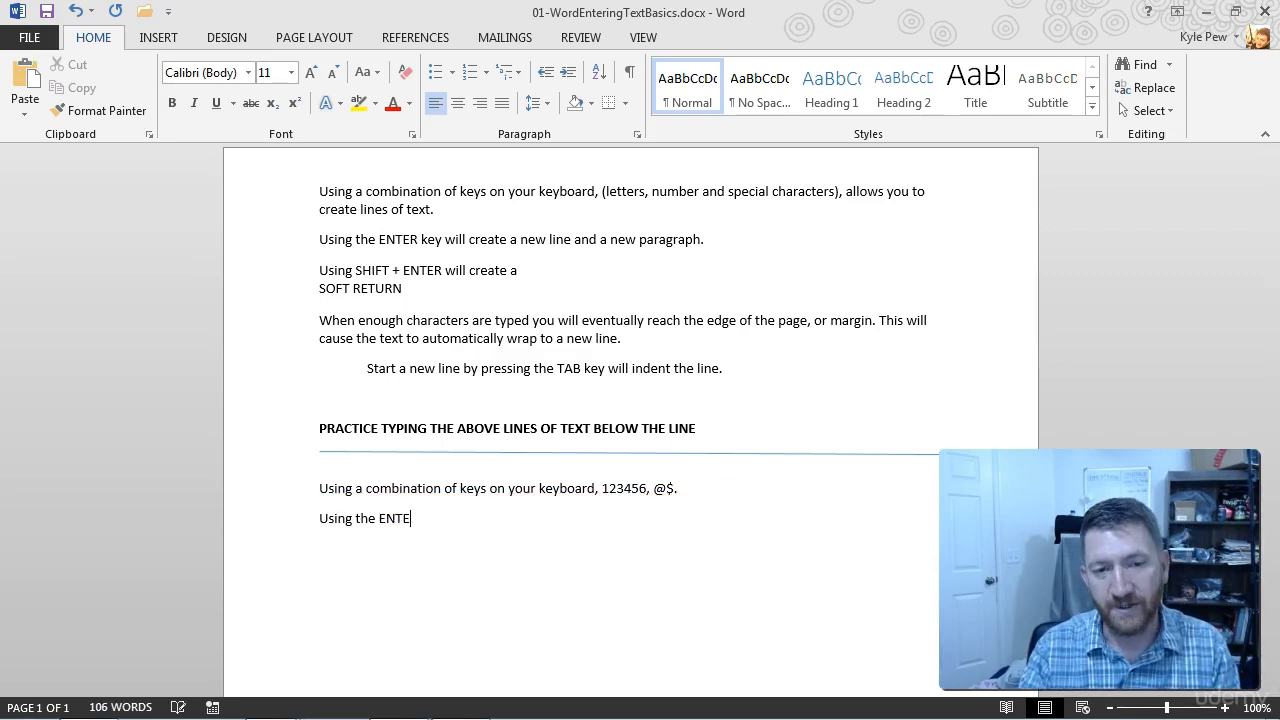
type("R key will create a ")
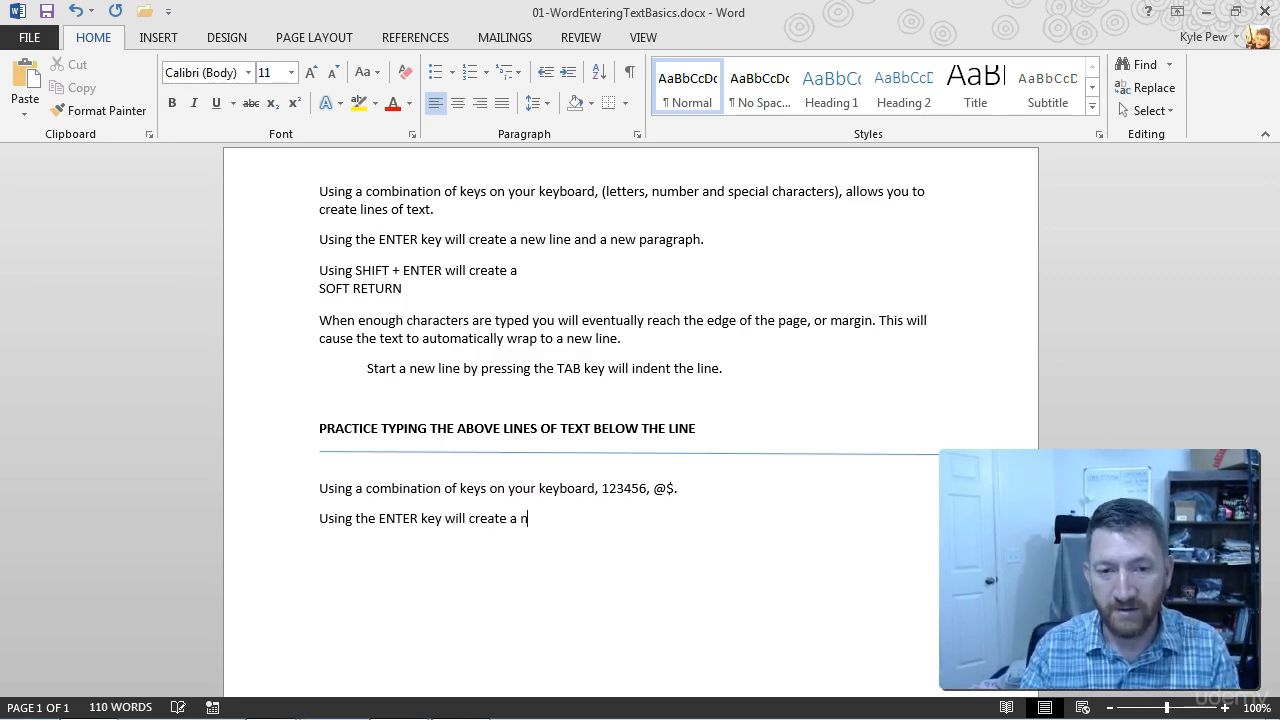
type("new line")
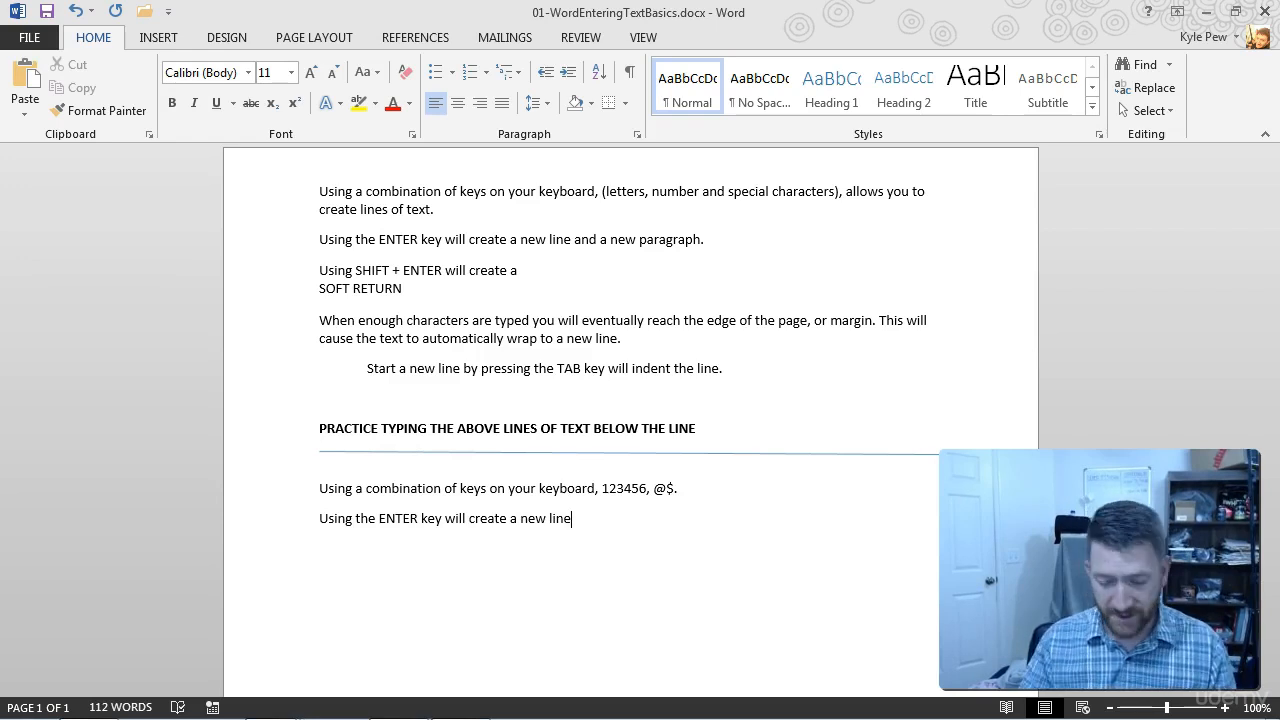
type(".")
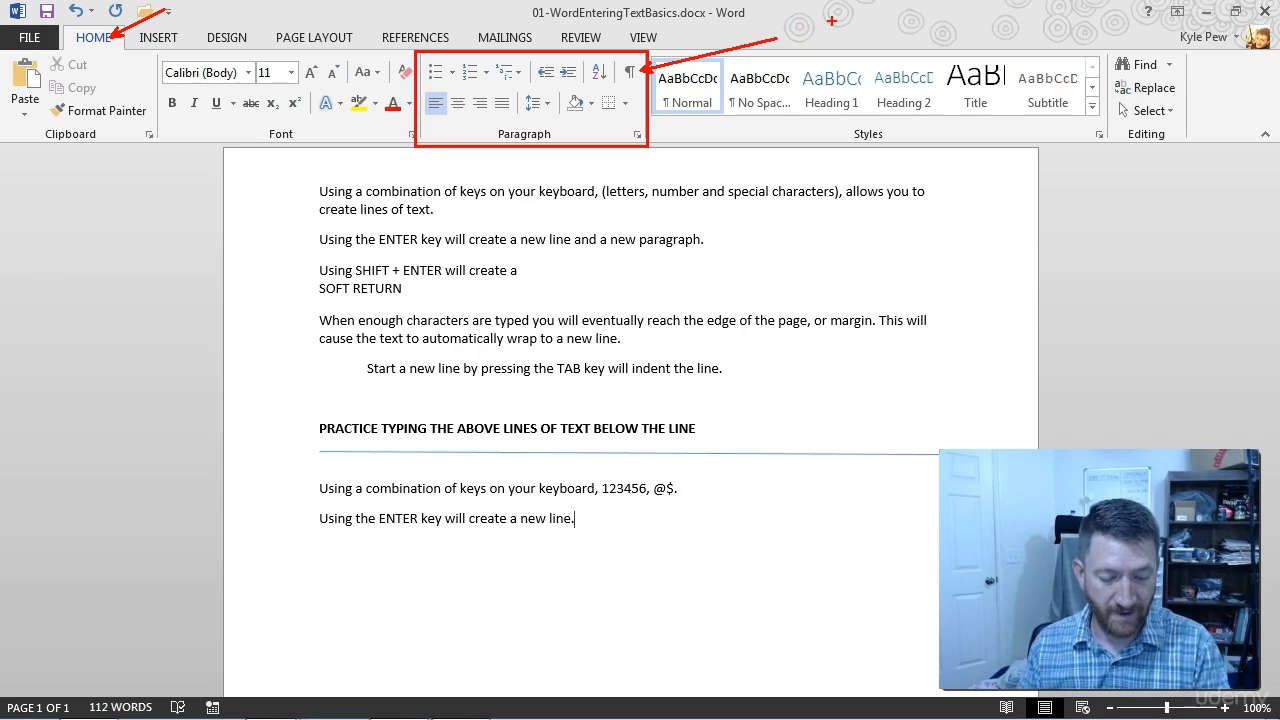
Show the paragraph marks and other hidden formatting symbols in the document.
left_click(630, 74)
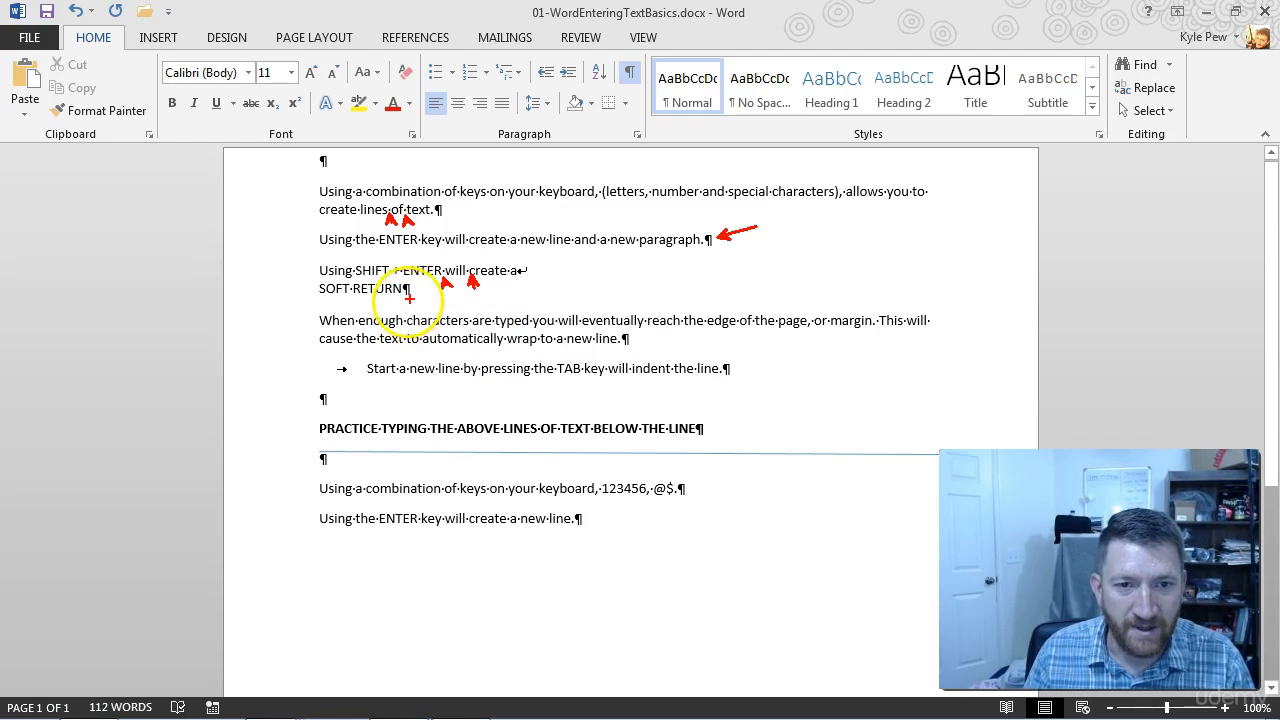
left_click_drag(528, 270, 588, 266)
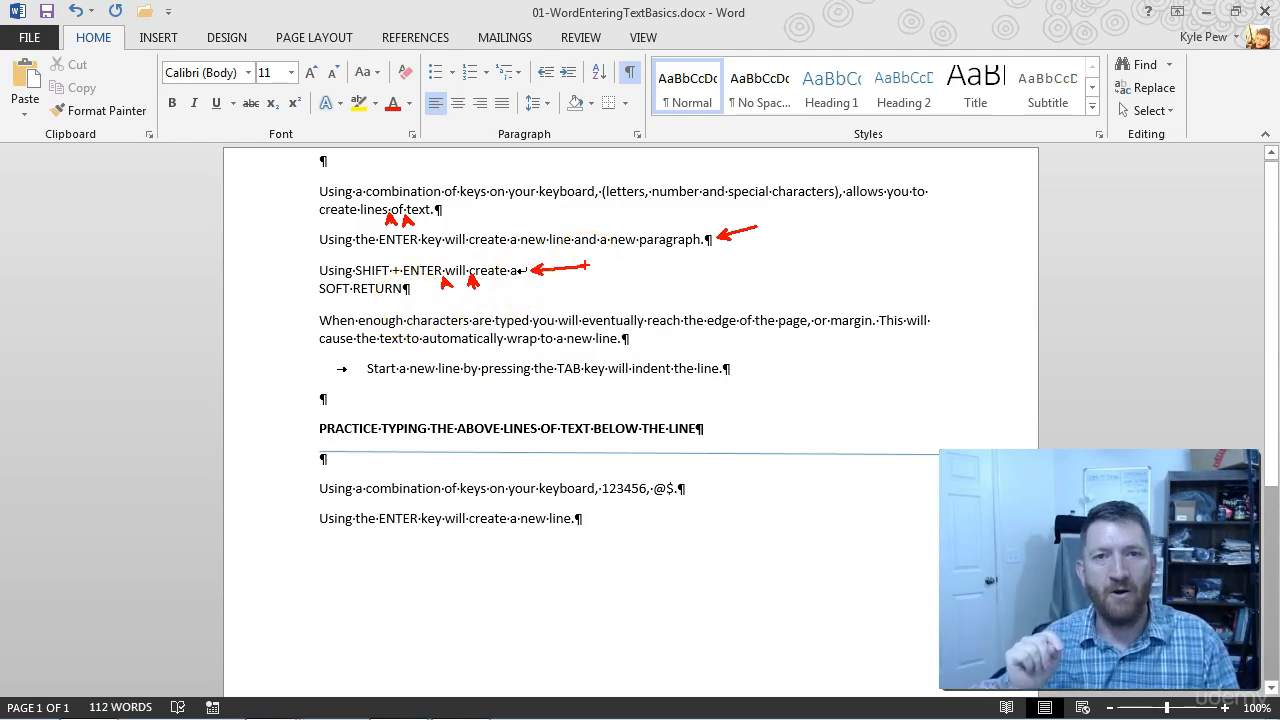
key("Escape")
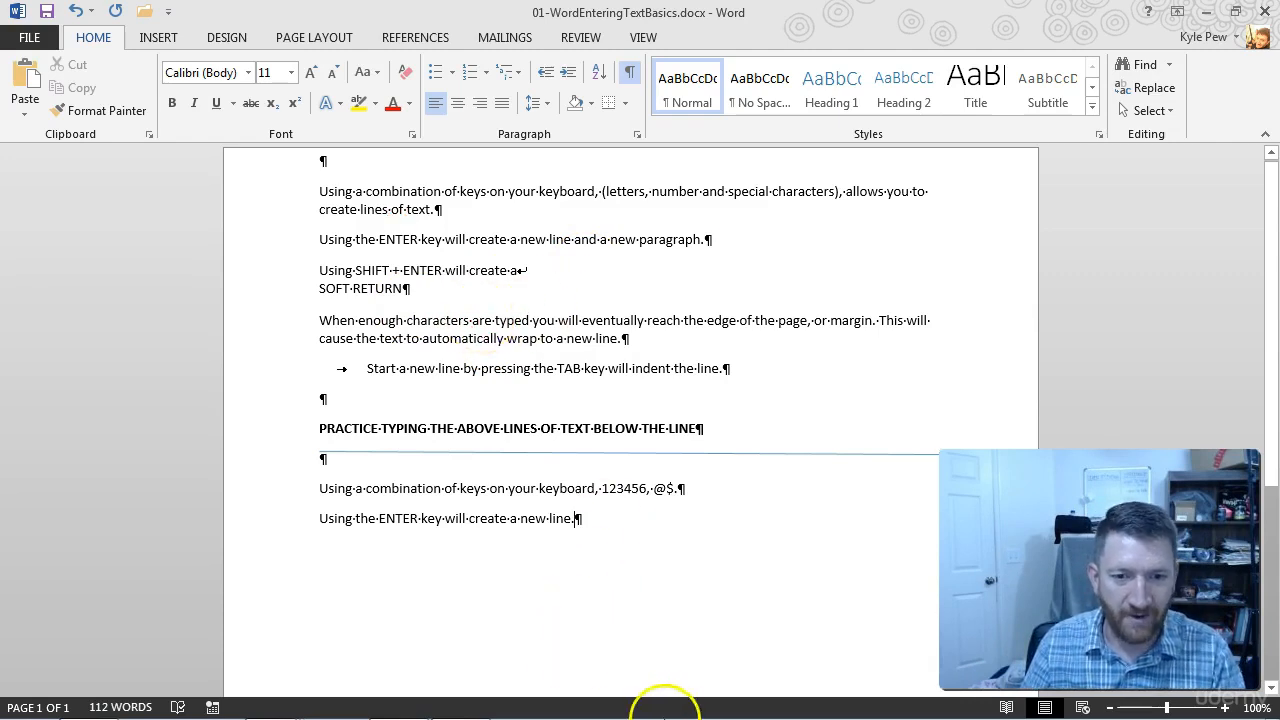
Start a third practice paragraph with the text "Using the SHIFT + ENTER".
left_click(581, 519)
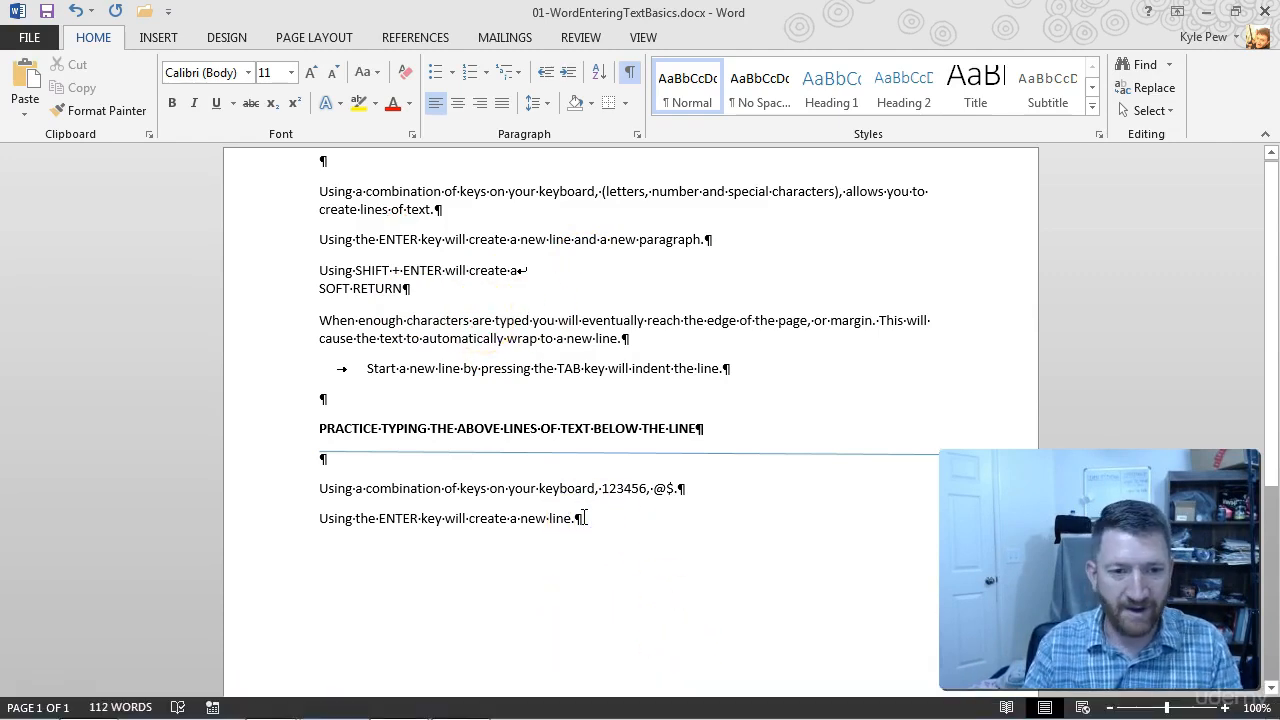
key("Return")
type("Usi")
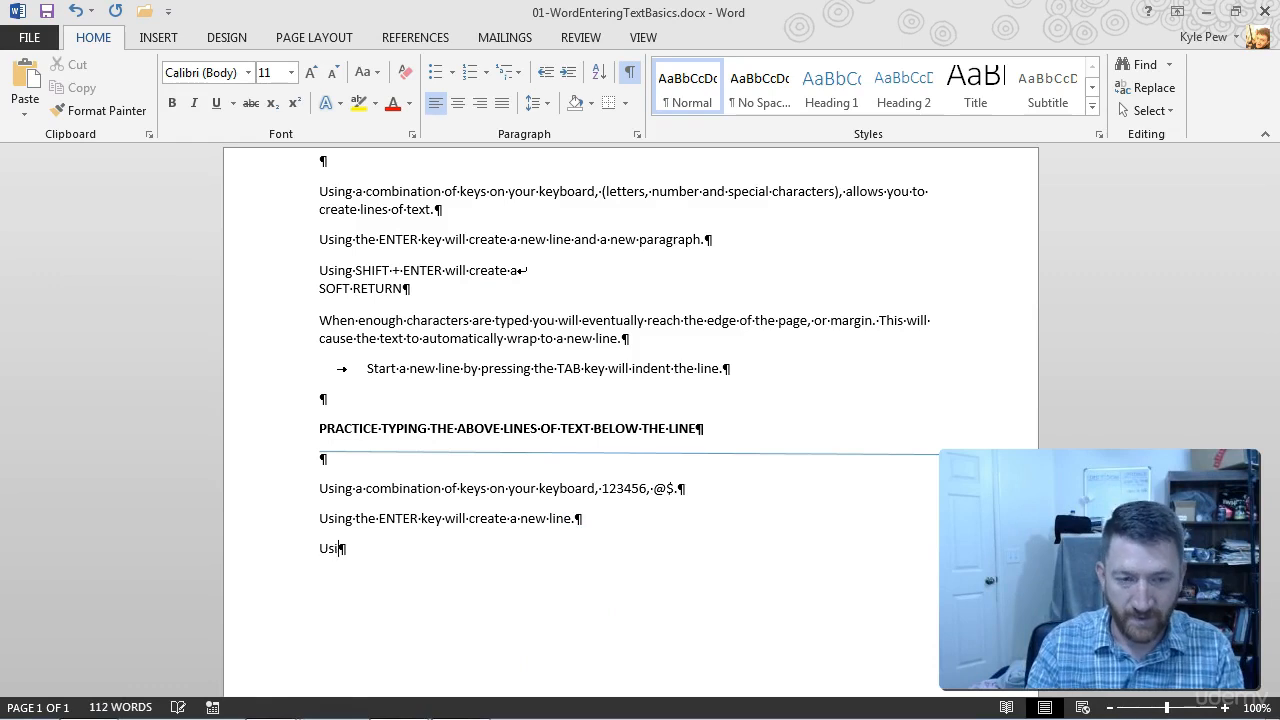
type("ng the SIFT")
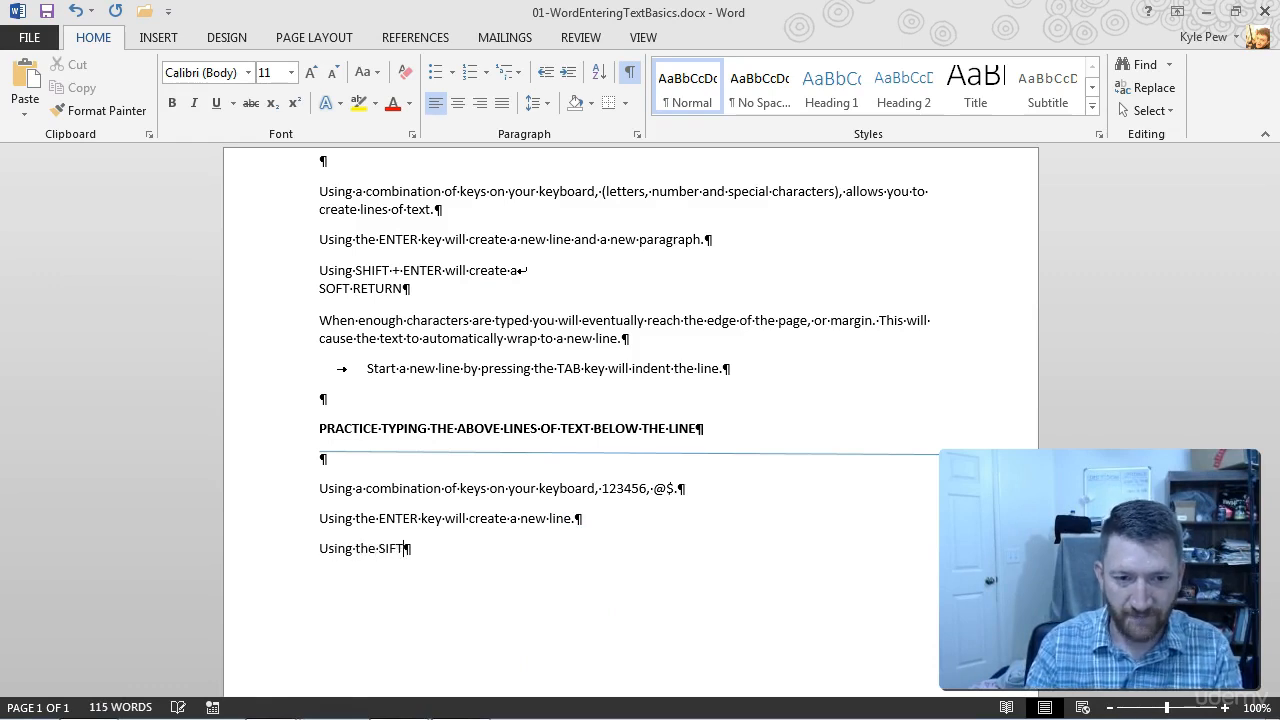
key("BackSpace")
key("BackSpace")
key("BackSpace")
type("HIFT")
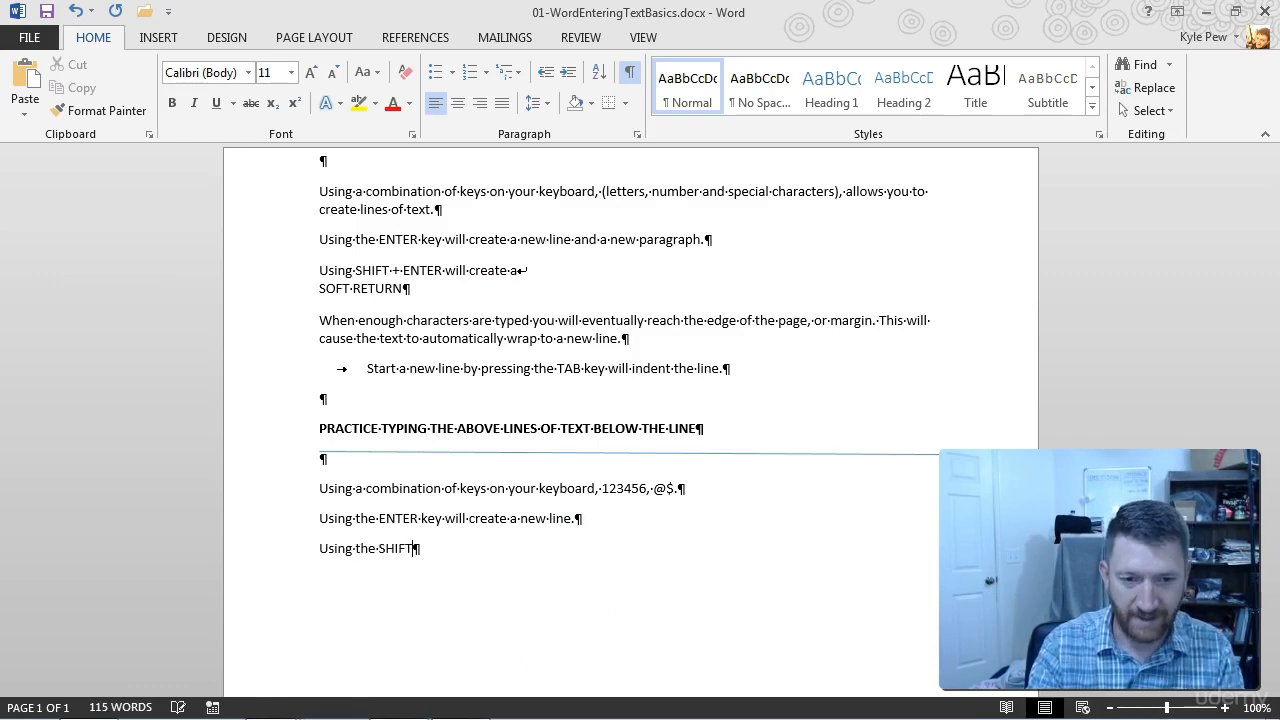
type(" + ")
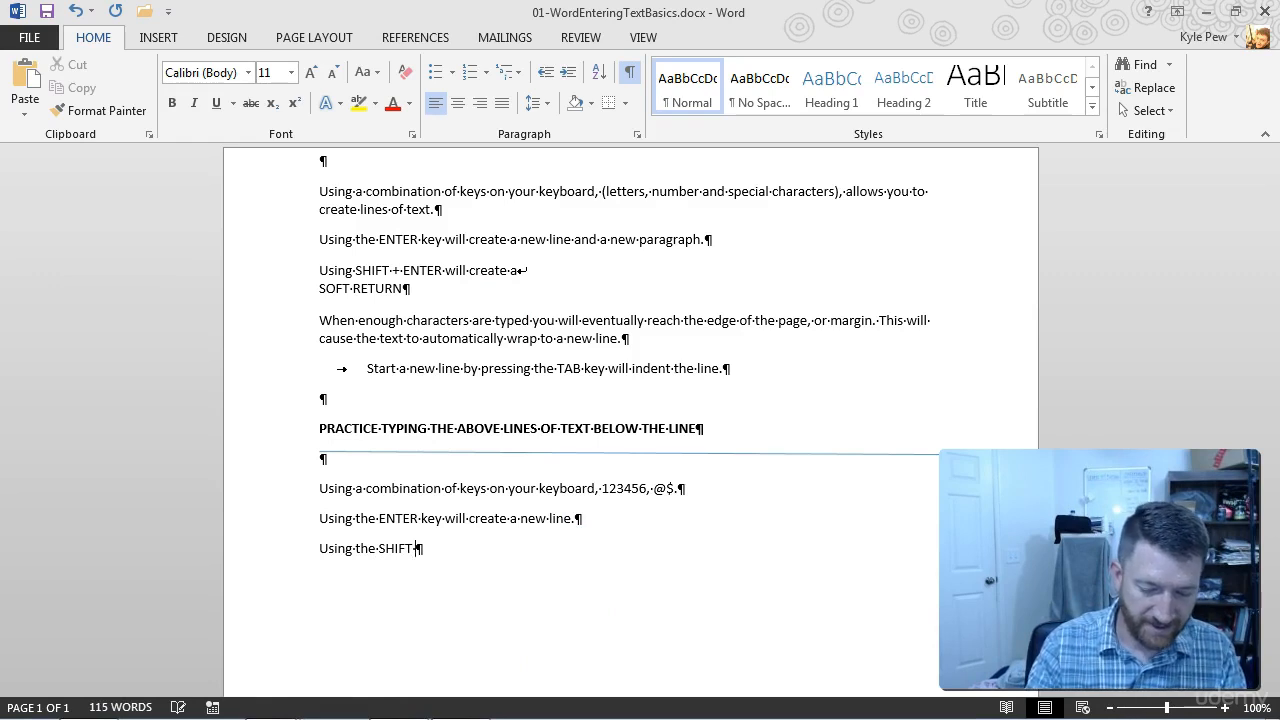
type("E")
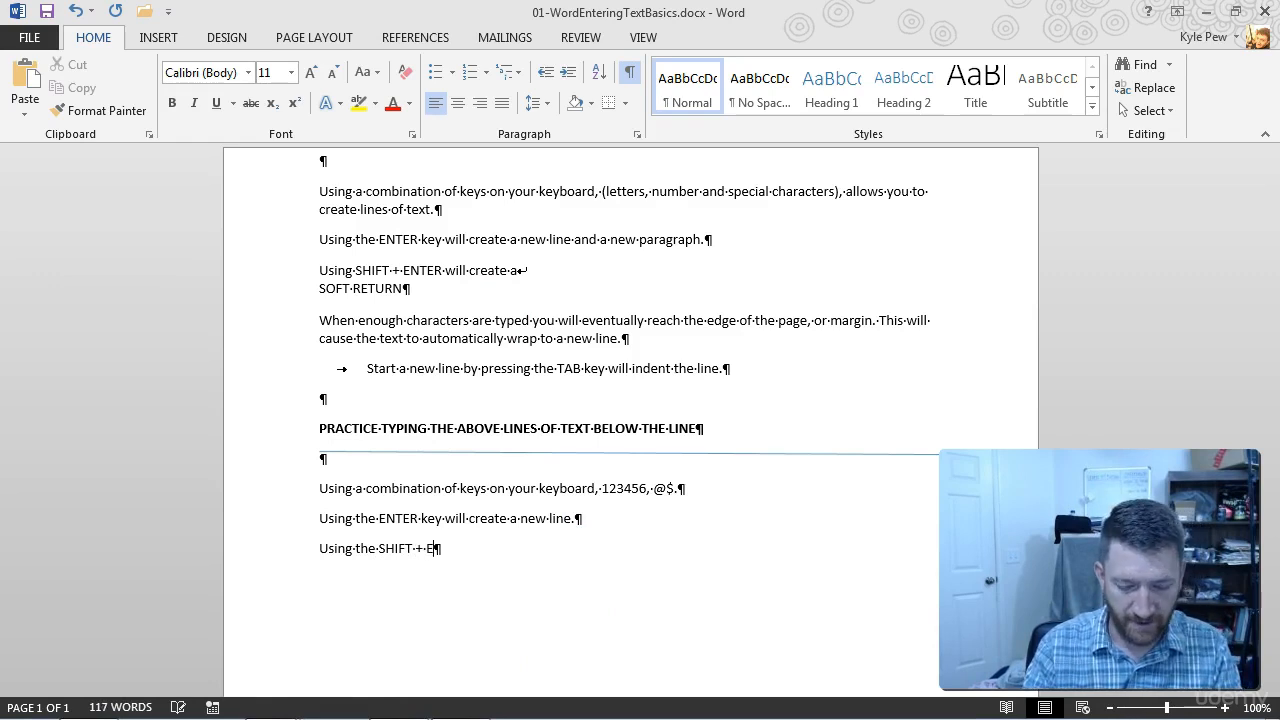
type("NTER")
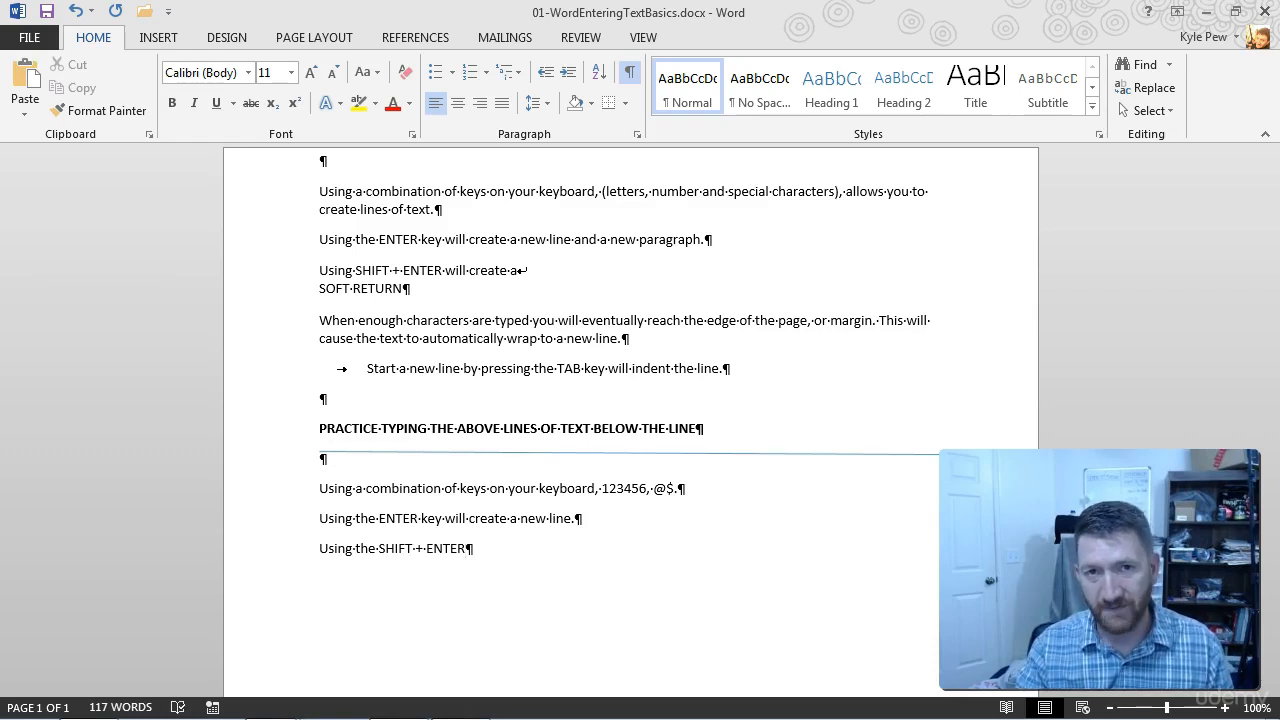
Insert a soft return after "ENTER" in the third practice paragraph and continue with "key creates a soft return.".
key("shift+Return")
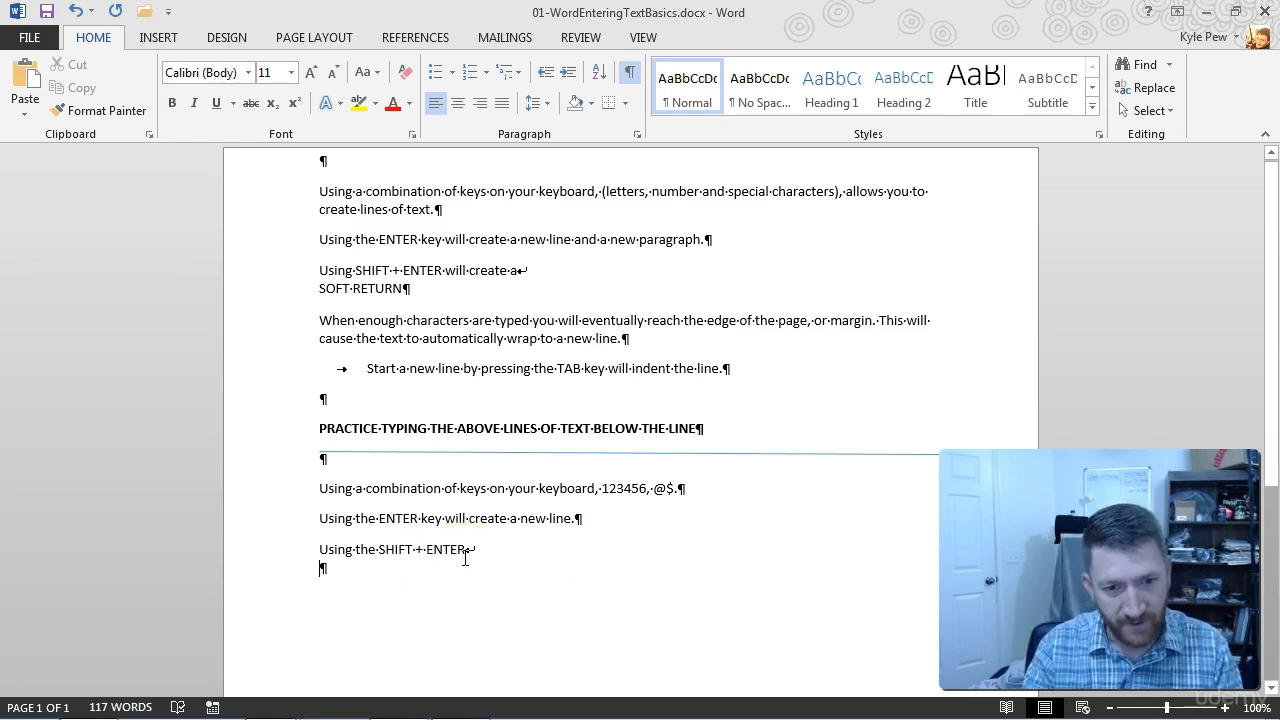
type("key create s")
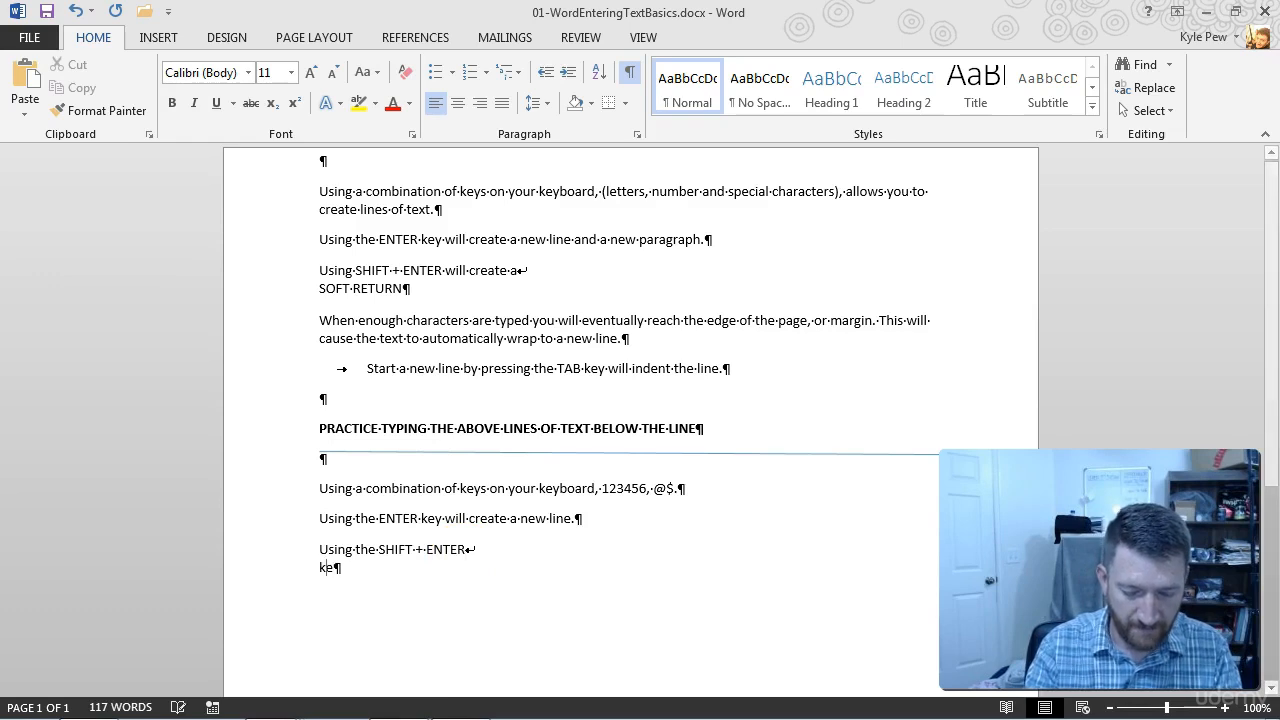
key("BackSpace")
key("BackSpace")
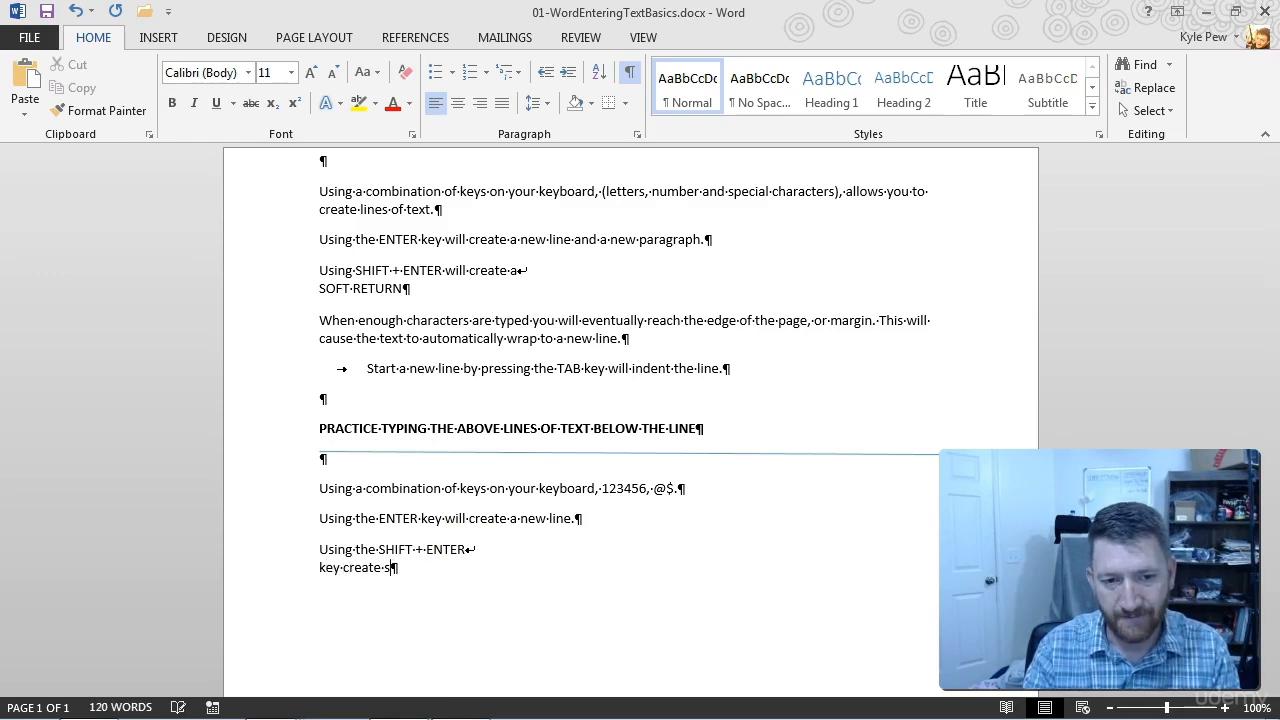
type("s a soft return.")
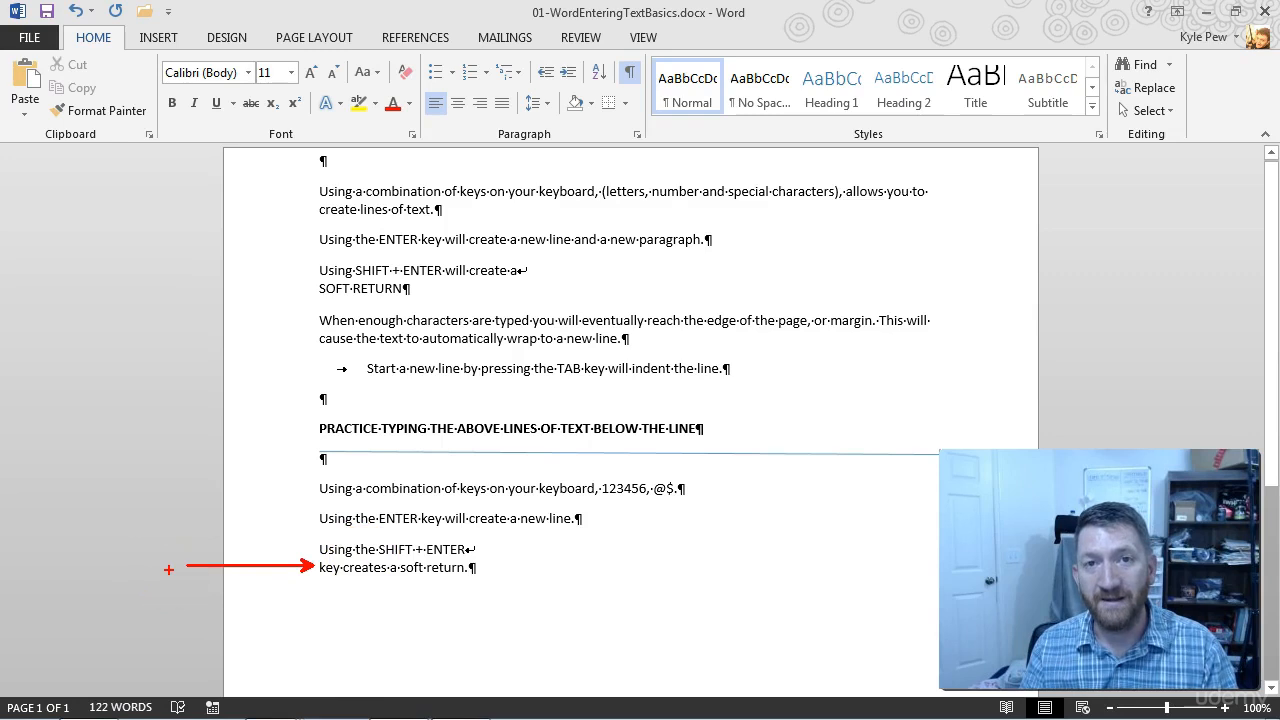
left_click_drag(319, 559, 466, 559)
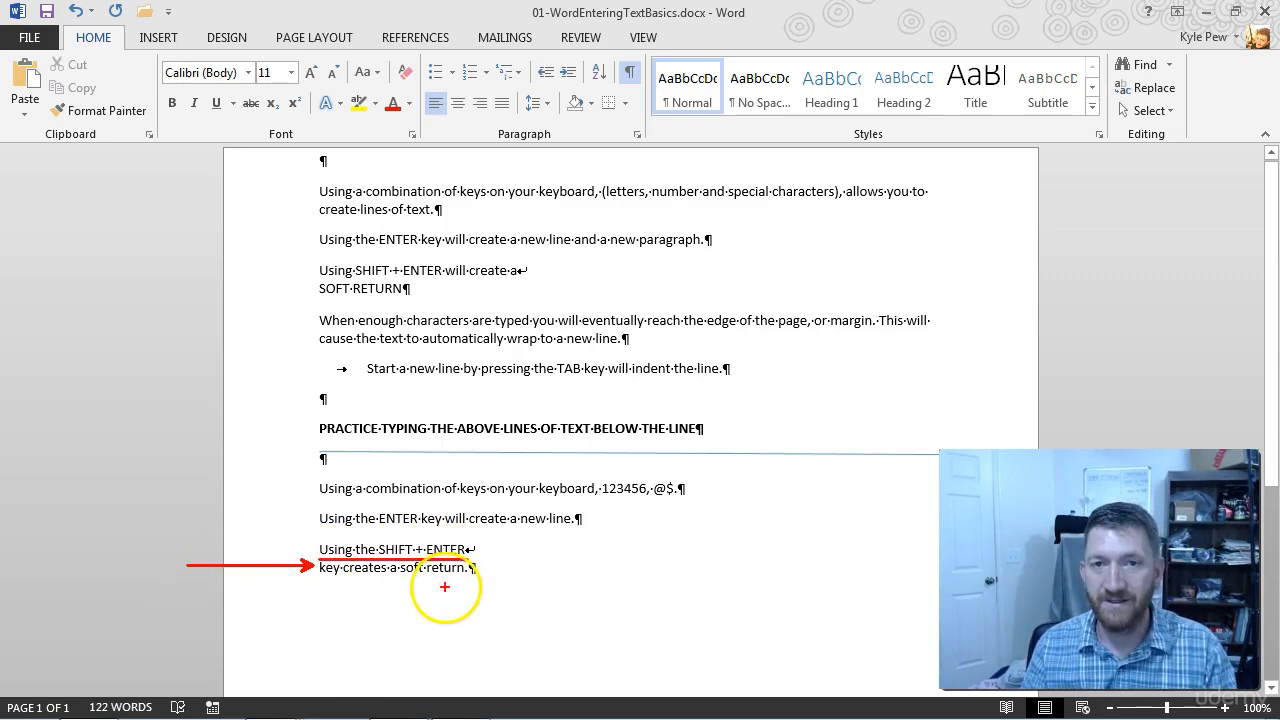
left_click_drag(688, 488, 754, 489)
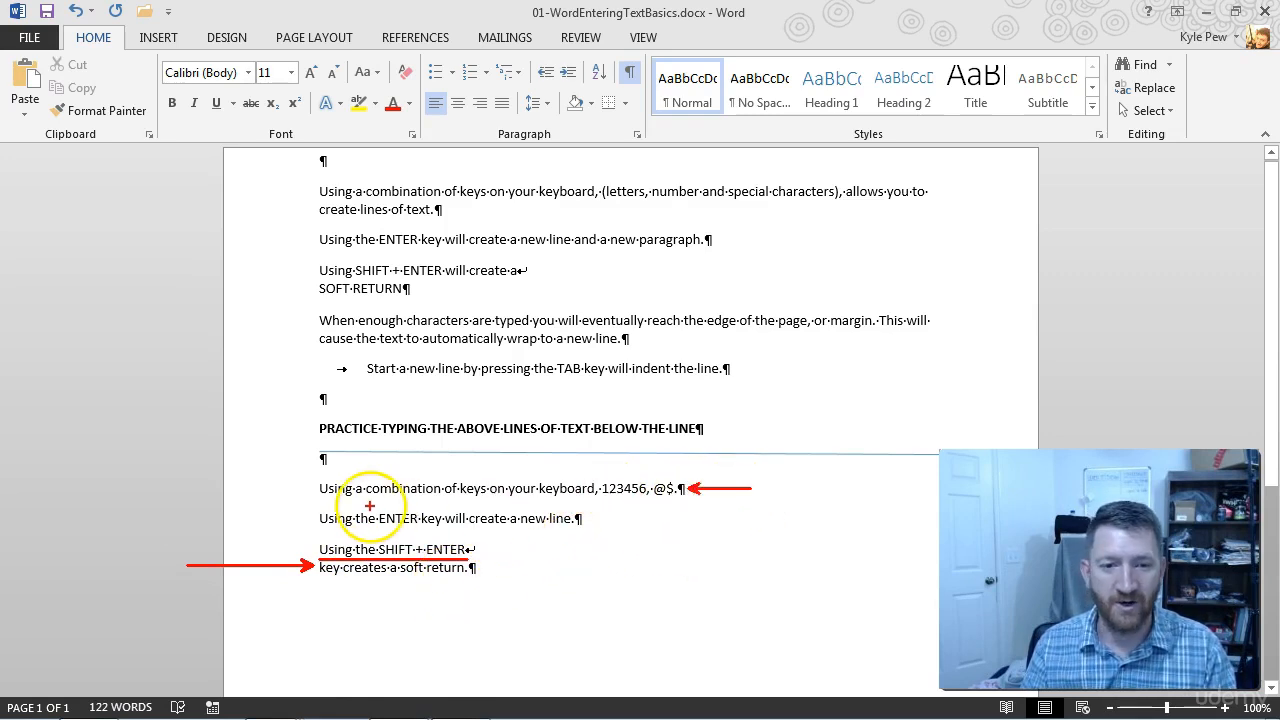
left_click_drag(319, 497, 606, 511)
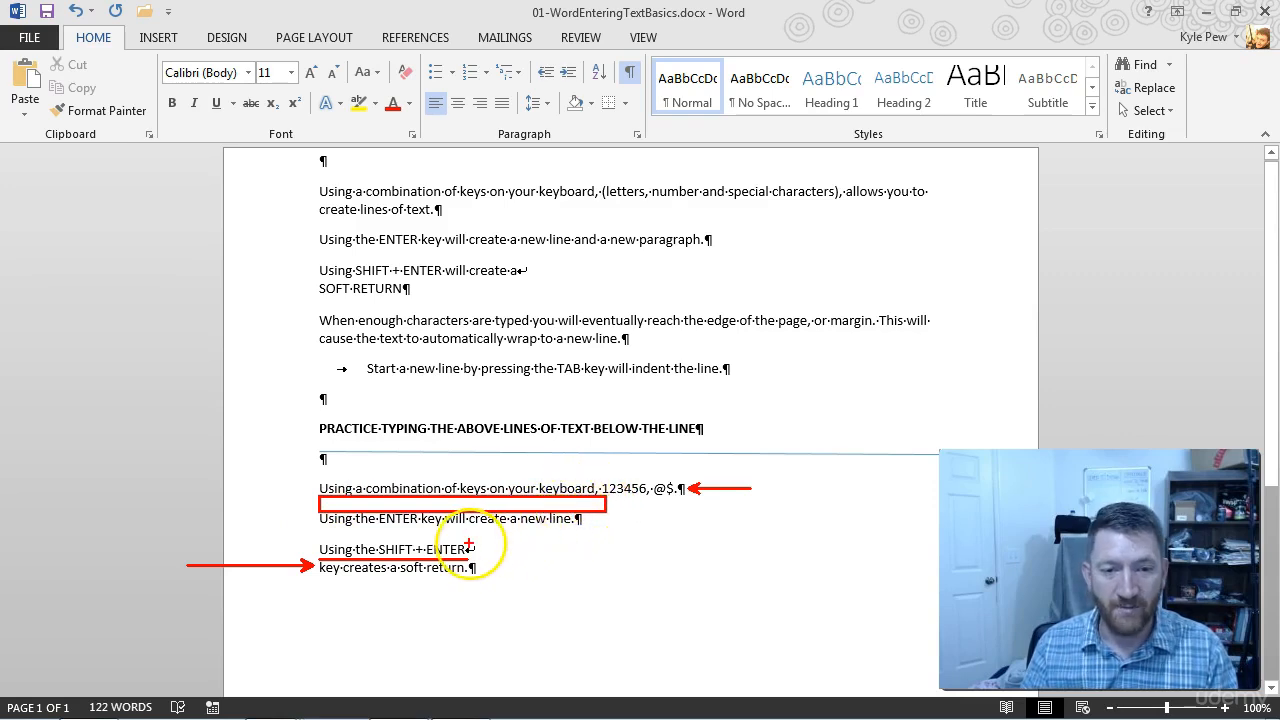
left_click_drag(480, 547, 565, 547)
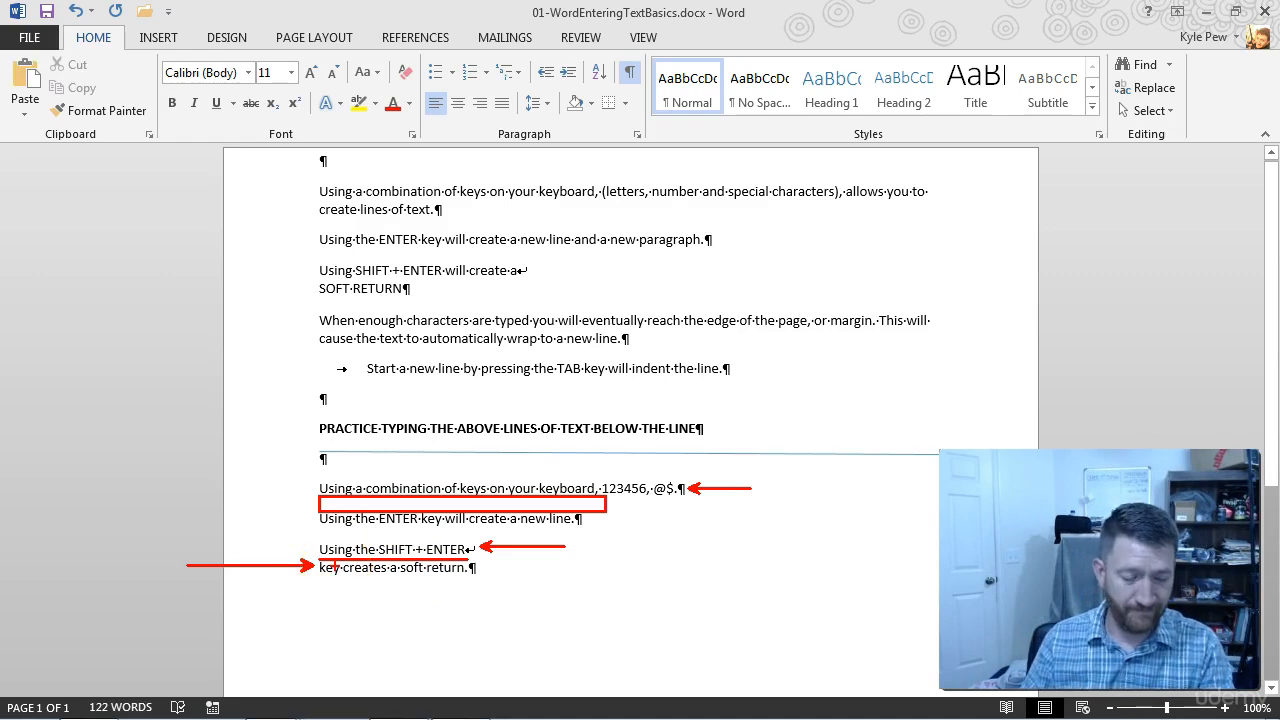
key("Escape")
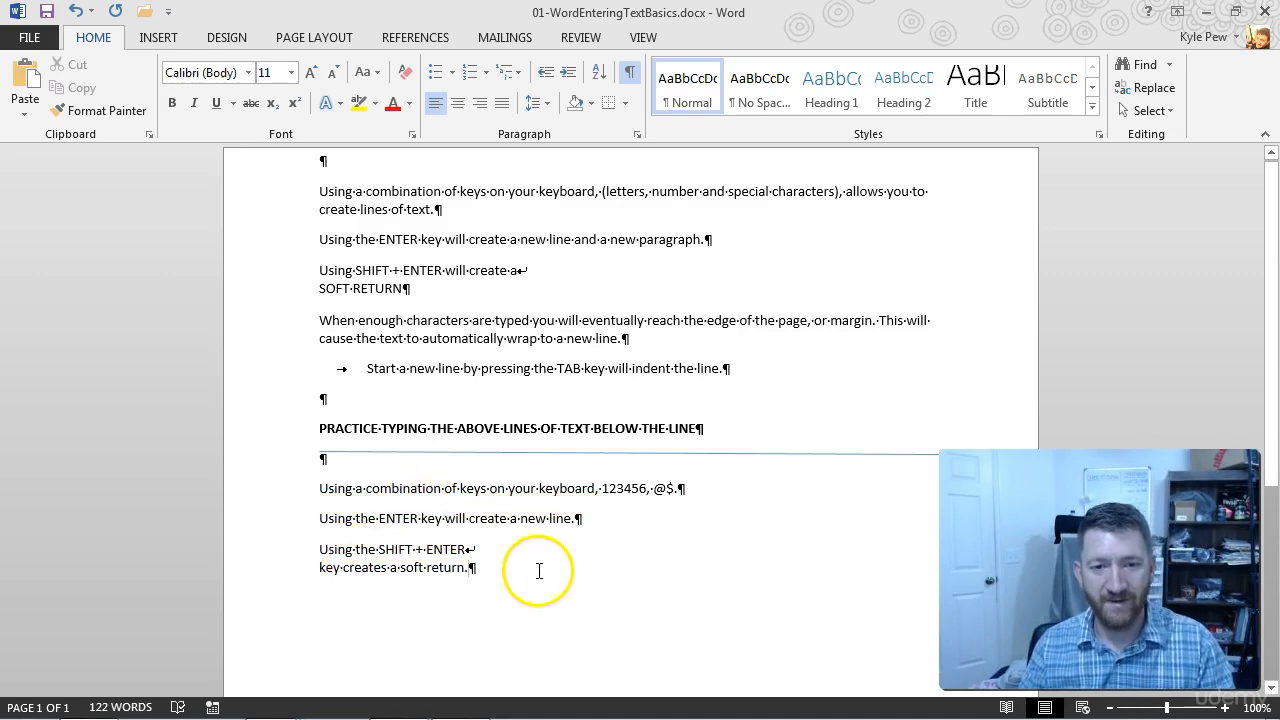
Start a new empty paragraph below the soft-return practice paragraph.
key("Return")
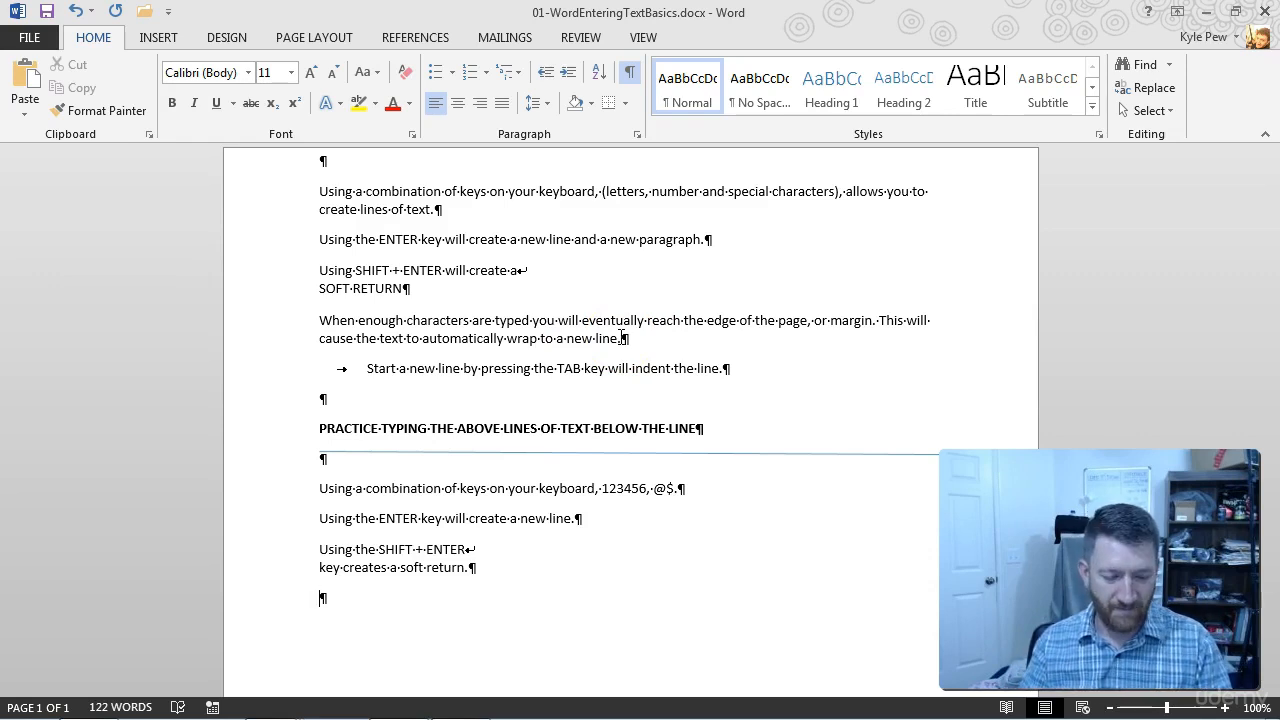
left_click_drag(929, 157, 937, 443)
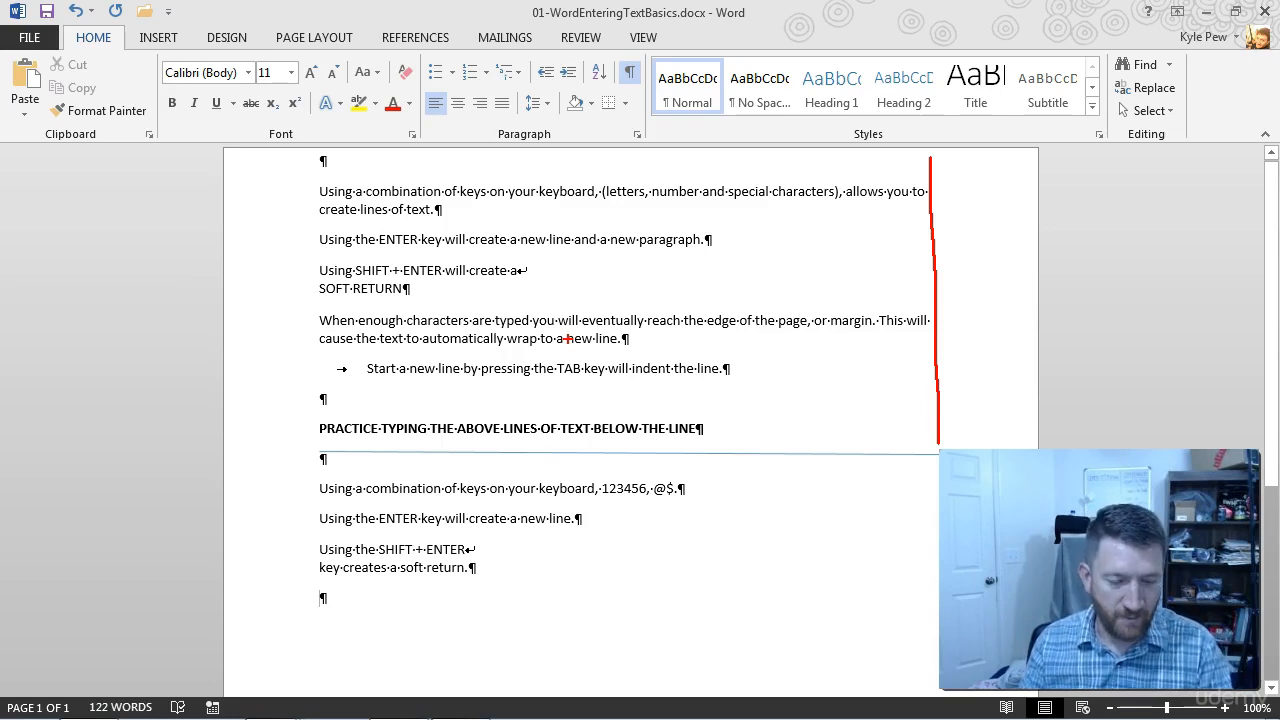
left_click_drag(322, 368, 210, 322)
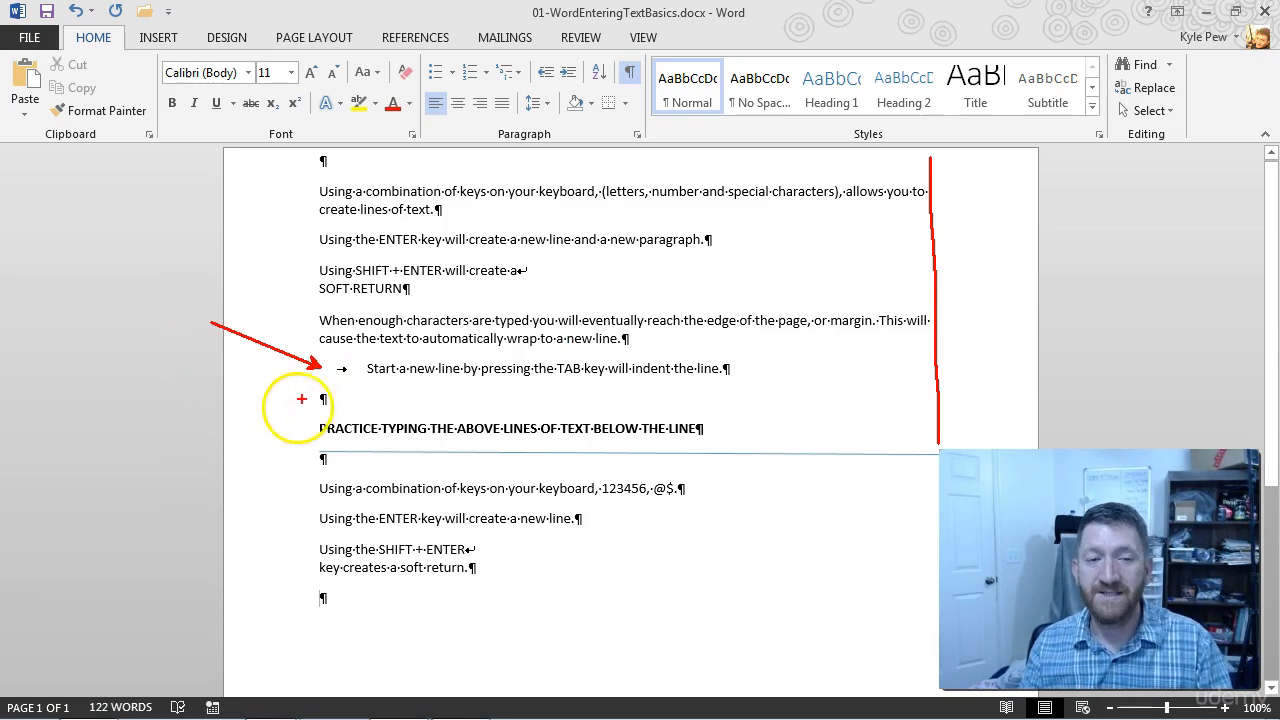
left_click_drag(331, 358, 362, 379)
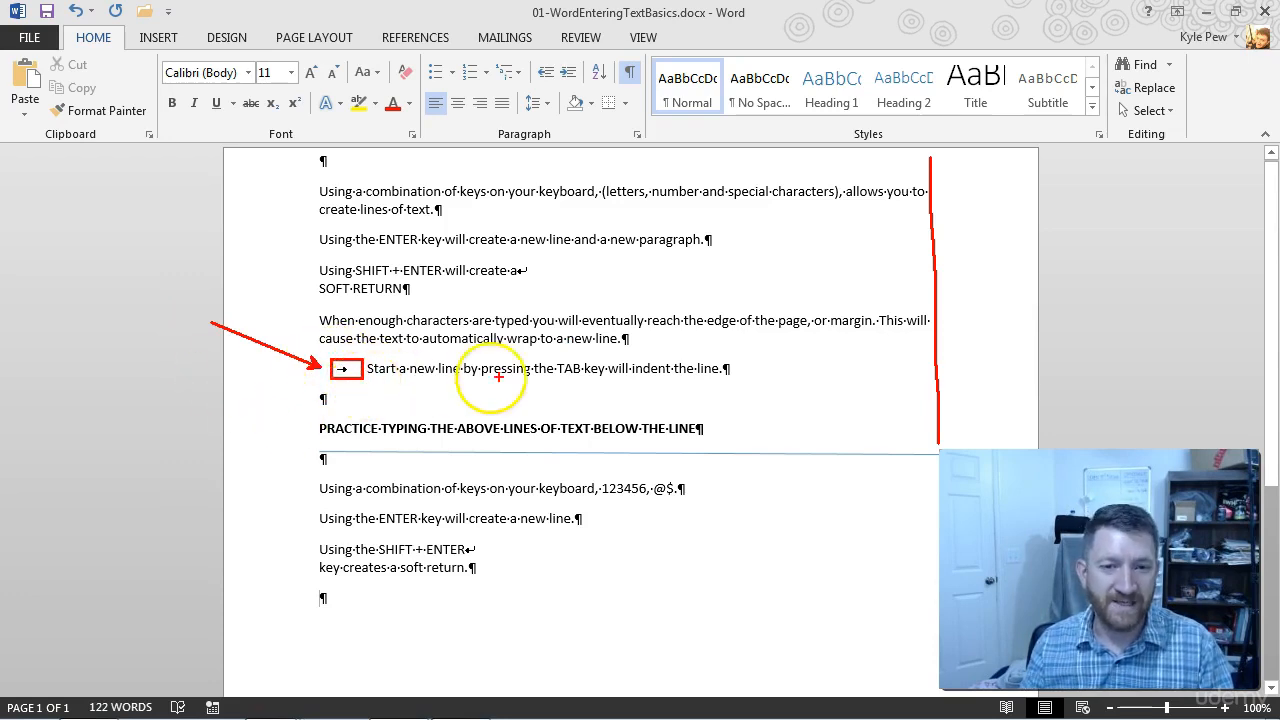
left_click_drag(552, 377, 607, 377)
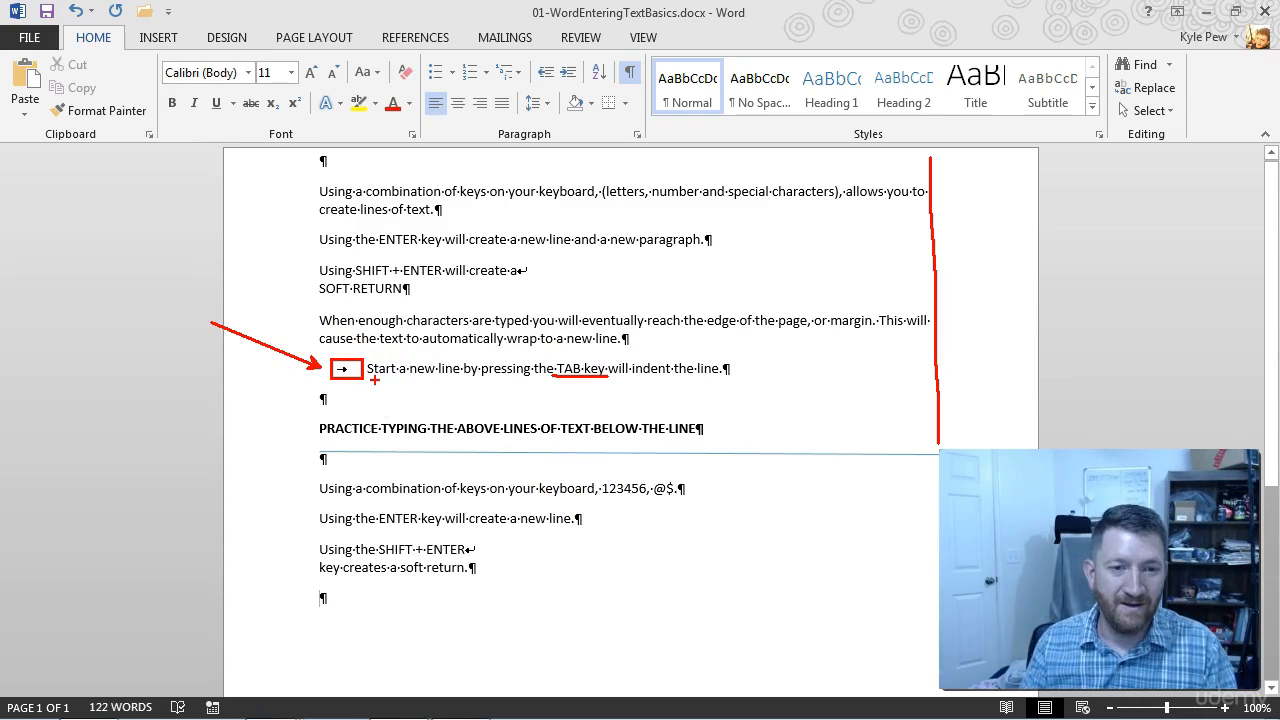
key("Escape")
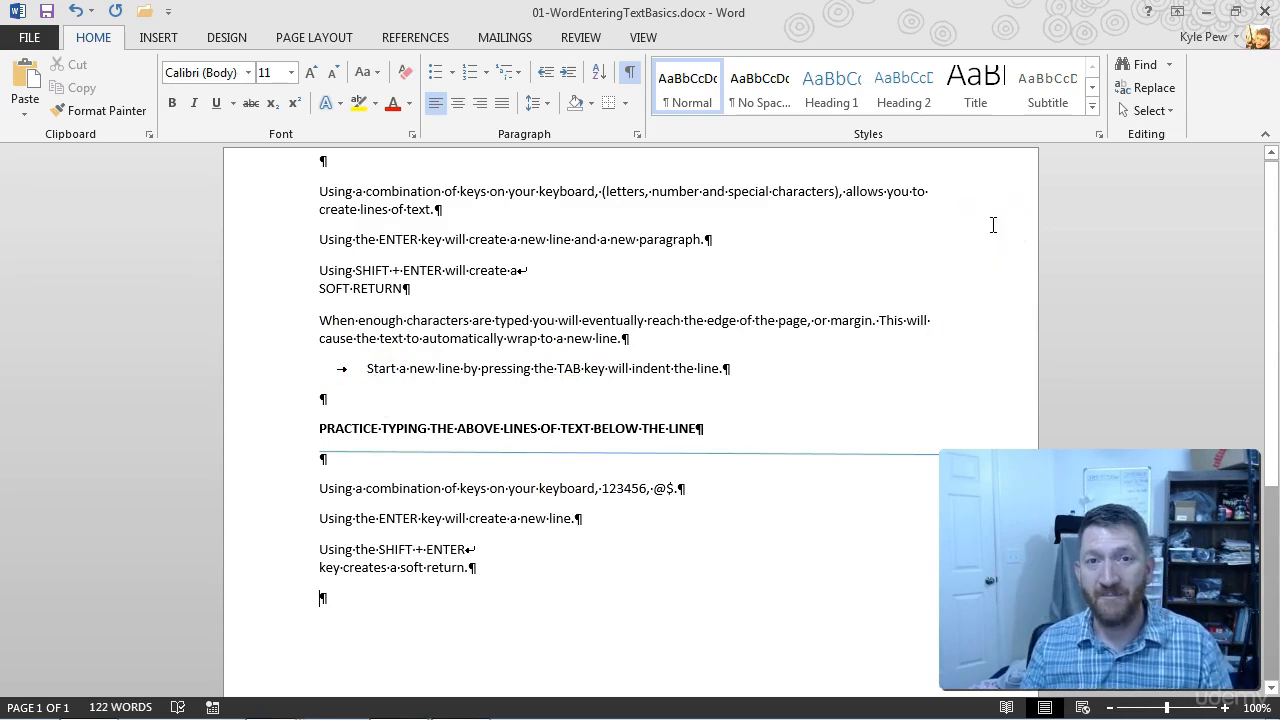
Display the ruler and place the cursor at the start of the tab-indented example line.
left_click(646, 40)
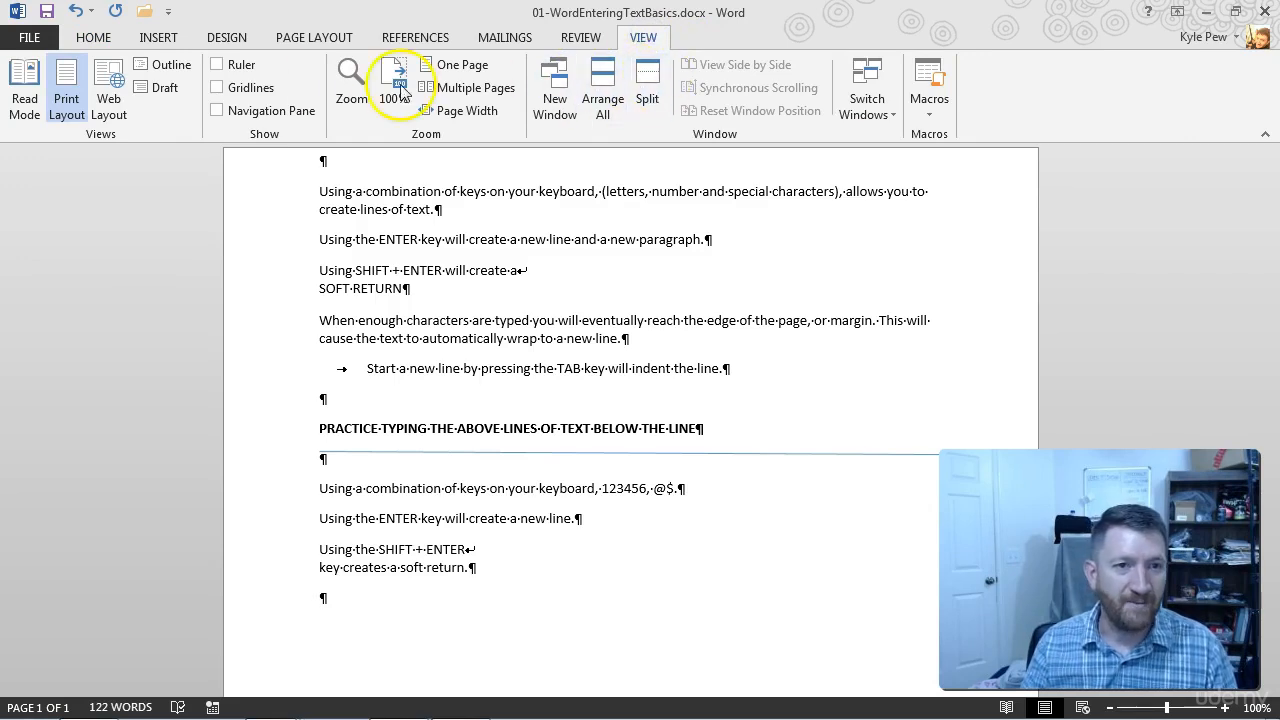
left_click(218, 66)
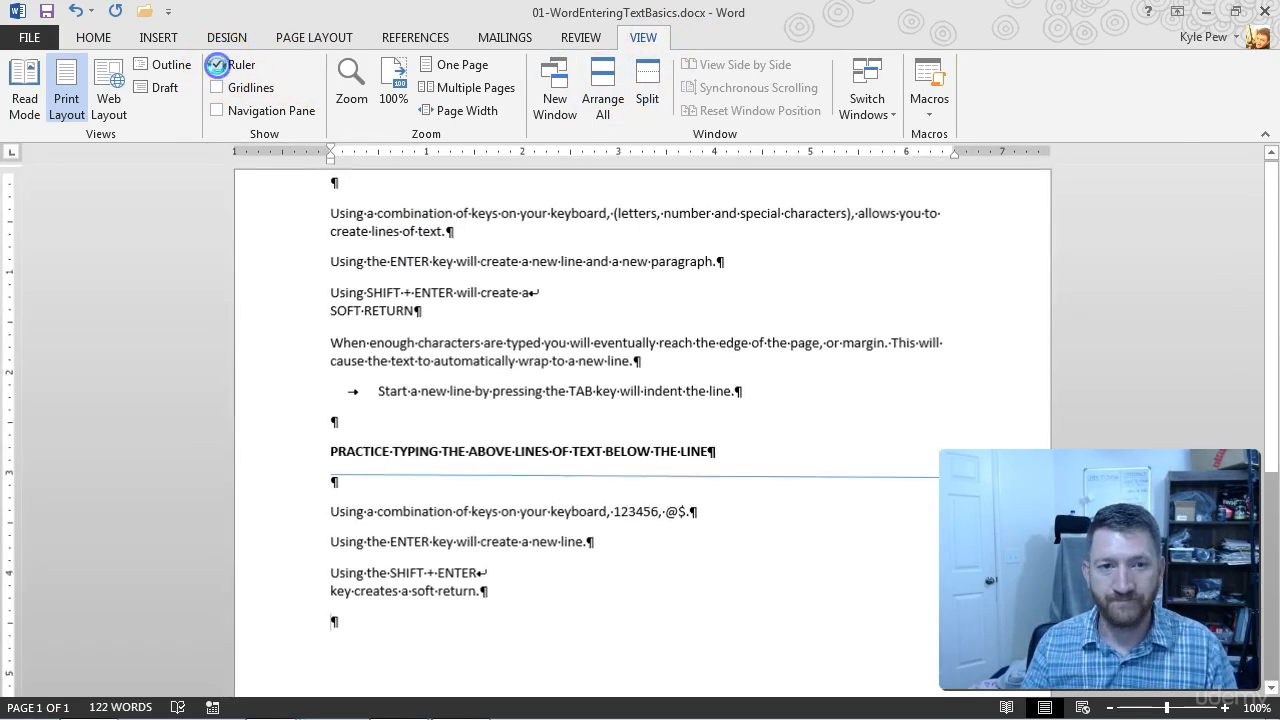
left_click(351, 395)
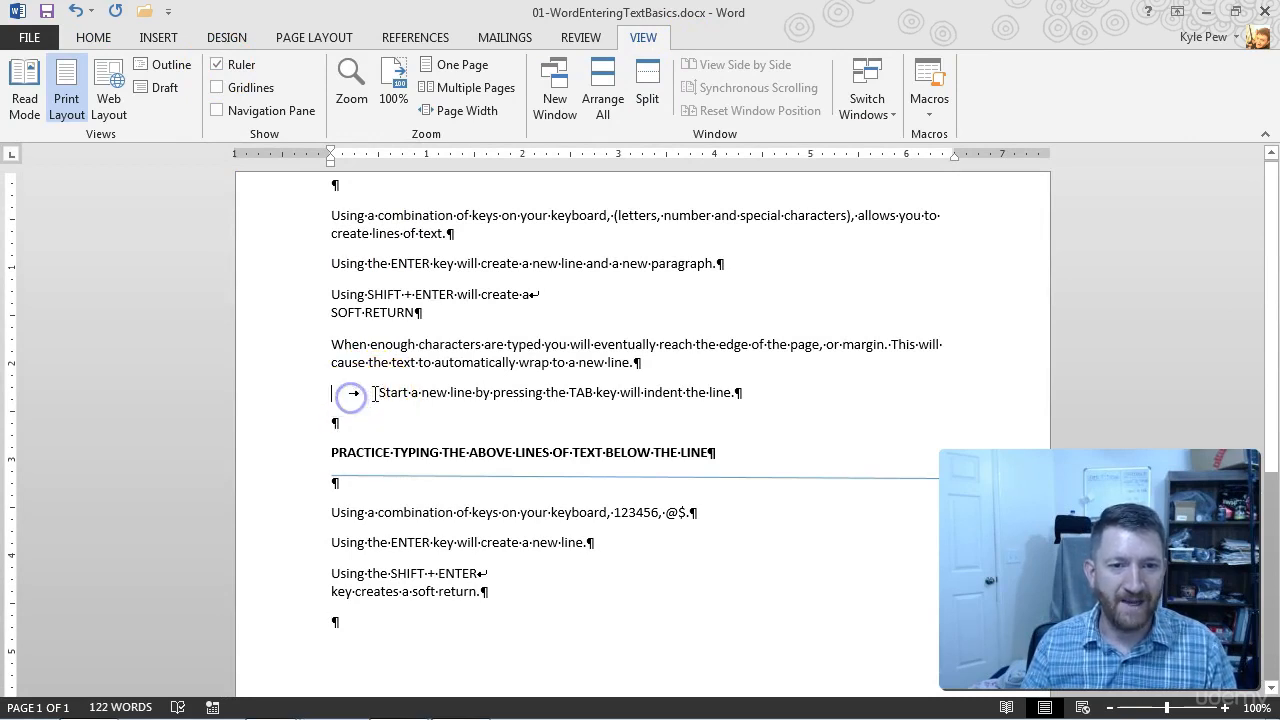
left_click(378, 158)
left_click_drag(378, 158, 376, 410)
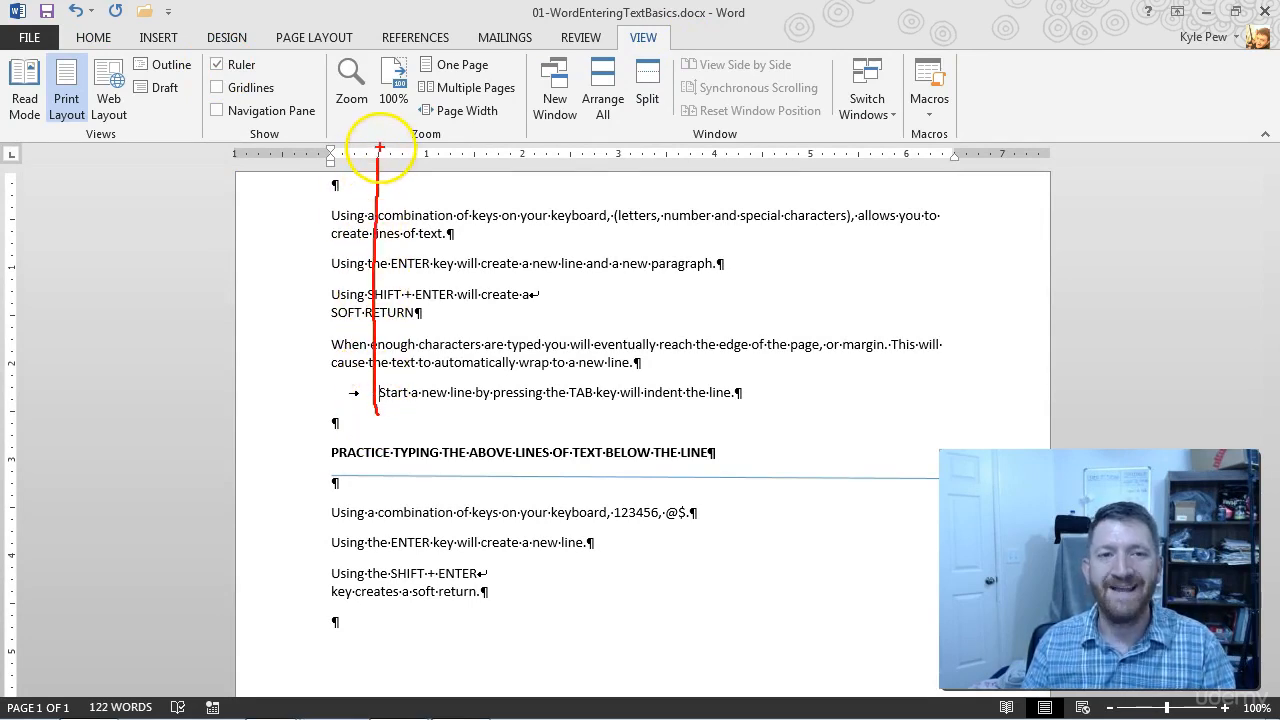
left_click_drag(333, 146, 399, 62)
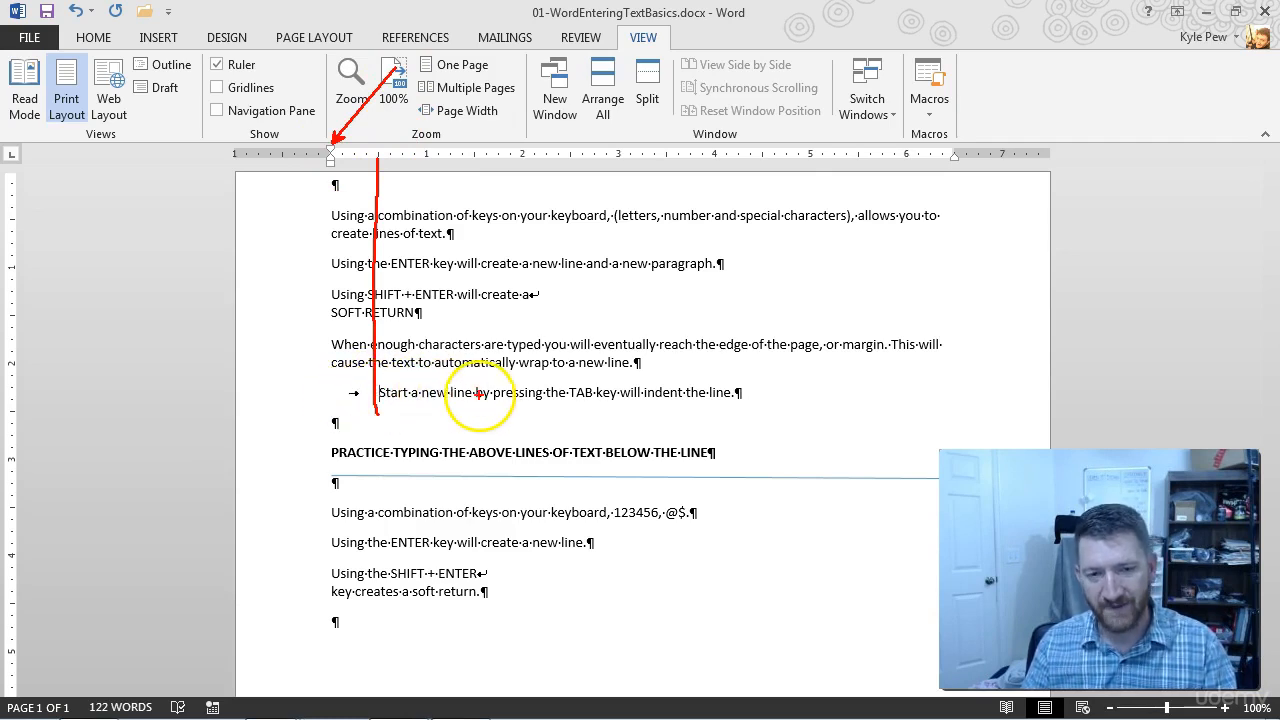
key("Escape")
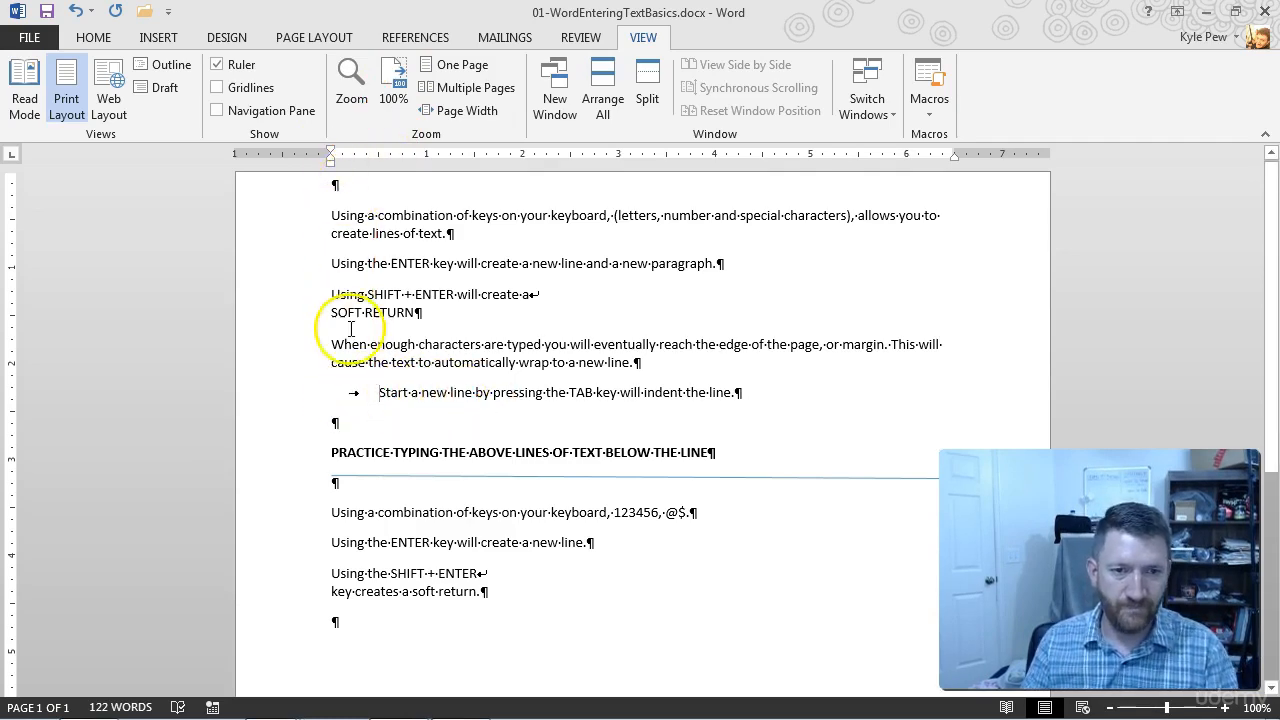
Indent the example line further by inserting an extra tab directly before "Start a new line".
left_click(380, 396)
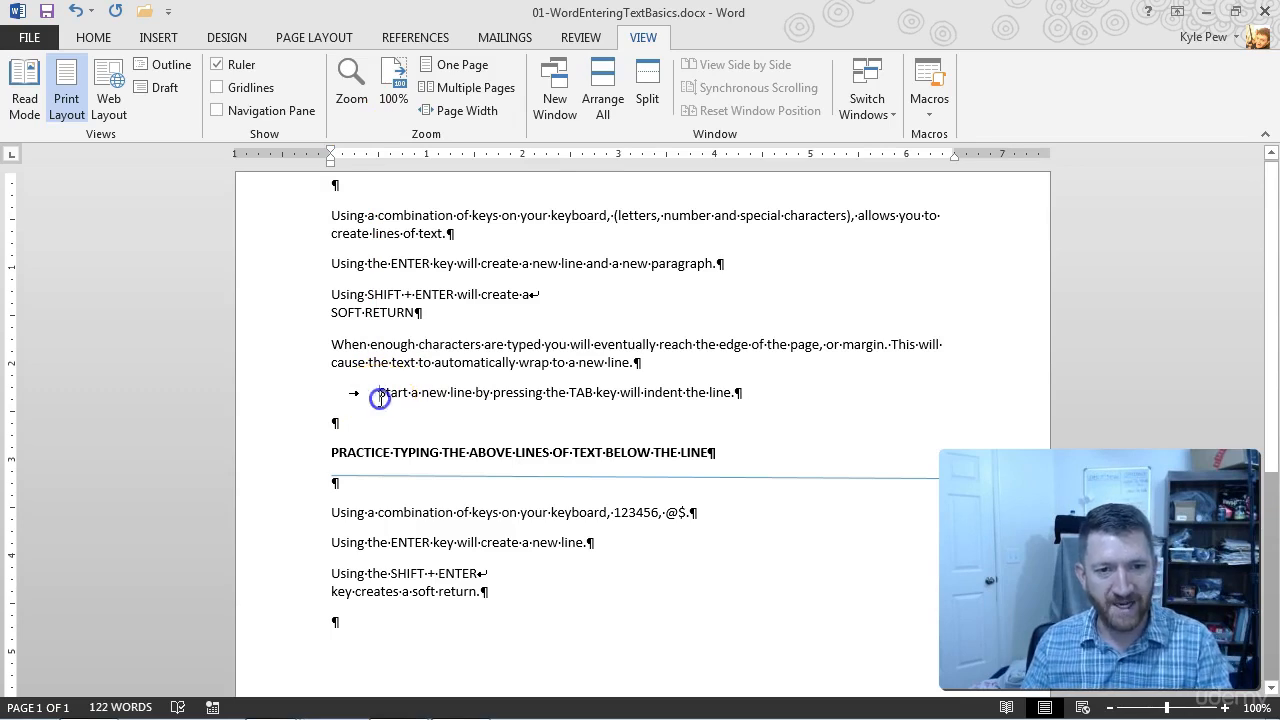
key("Tab")
key("Tab")
key("Tab")
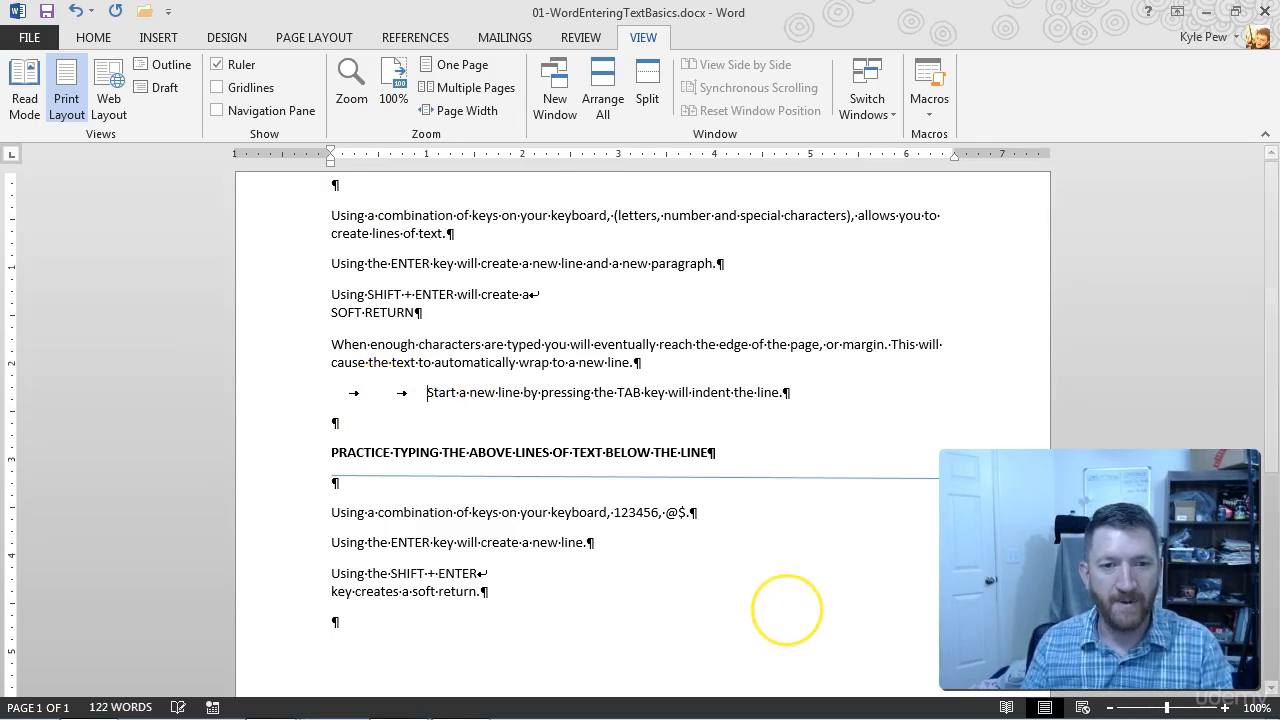